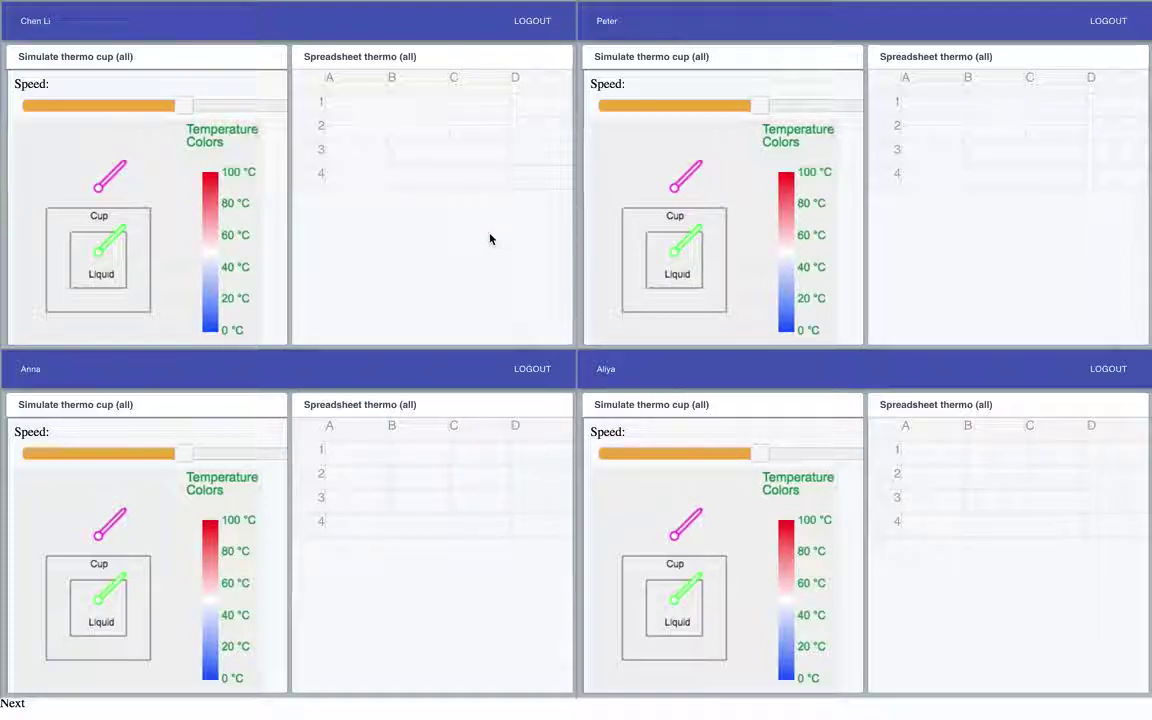
- Configure the first student's thermo cup simulation with an aluminum cup, hot liquid and warm air
{"action": "scroll", "coordinate": [170, 177], "scroll_direction": "down", "scroll_amount": 4}
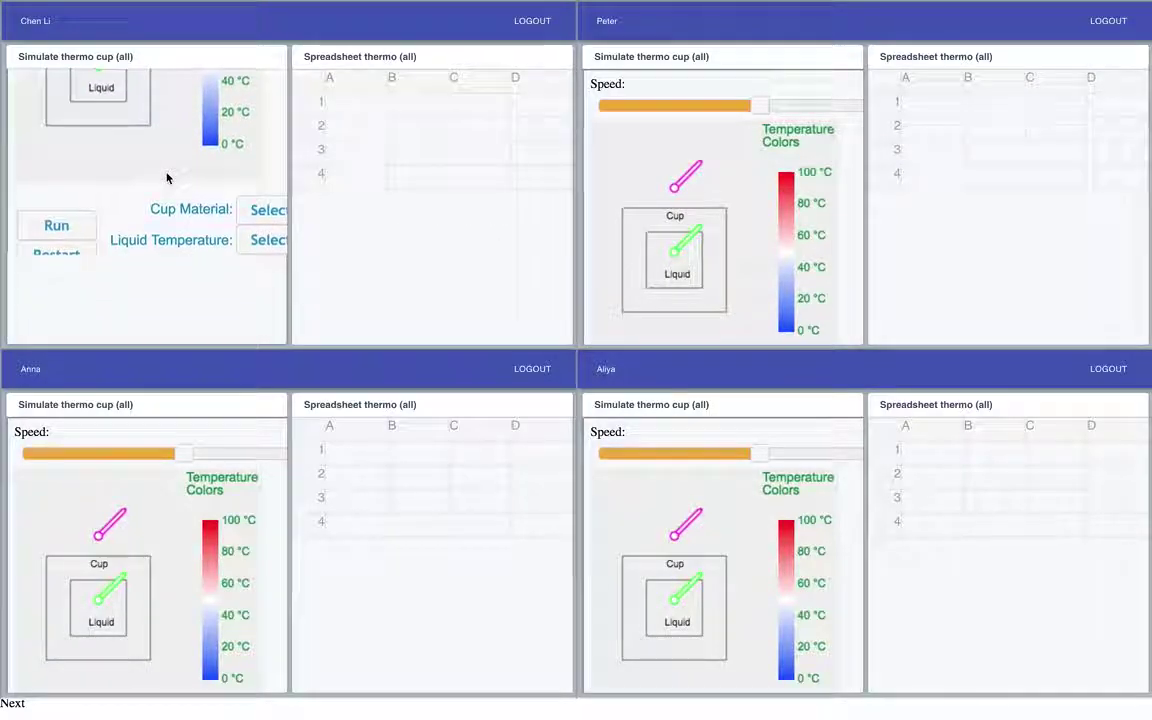
{"action": "left_click", "coordinate": [265, 203]}
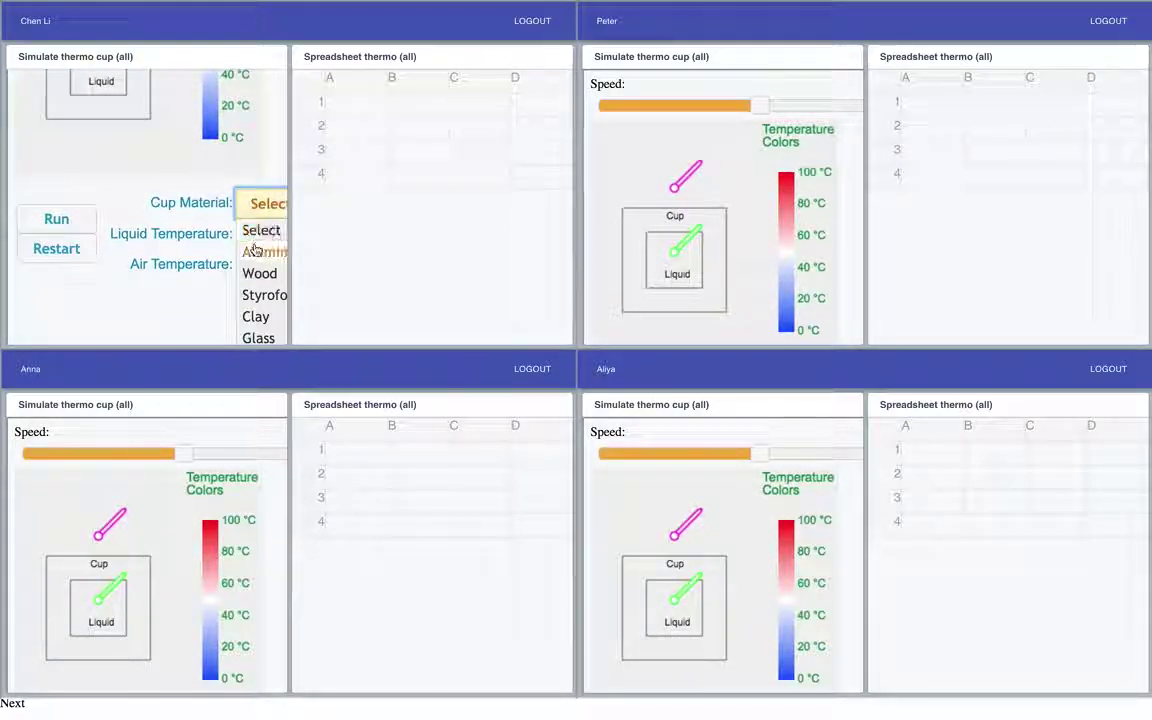
{"action": "left_click", "coordinate": [255, 251]}
{"action": "left_click", "coordinate": [265, 234]}
{"action": "left_click", "coordinate": [269, 284]}
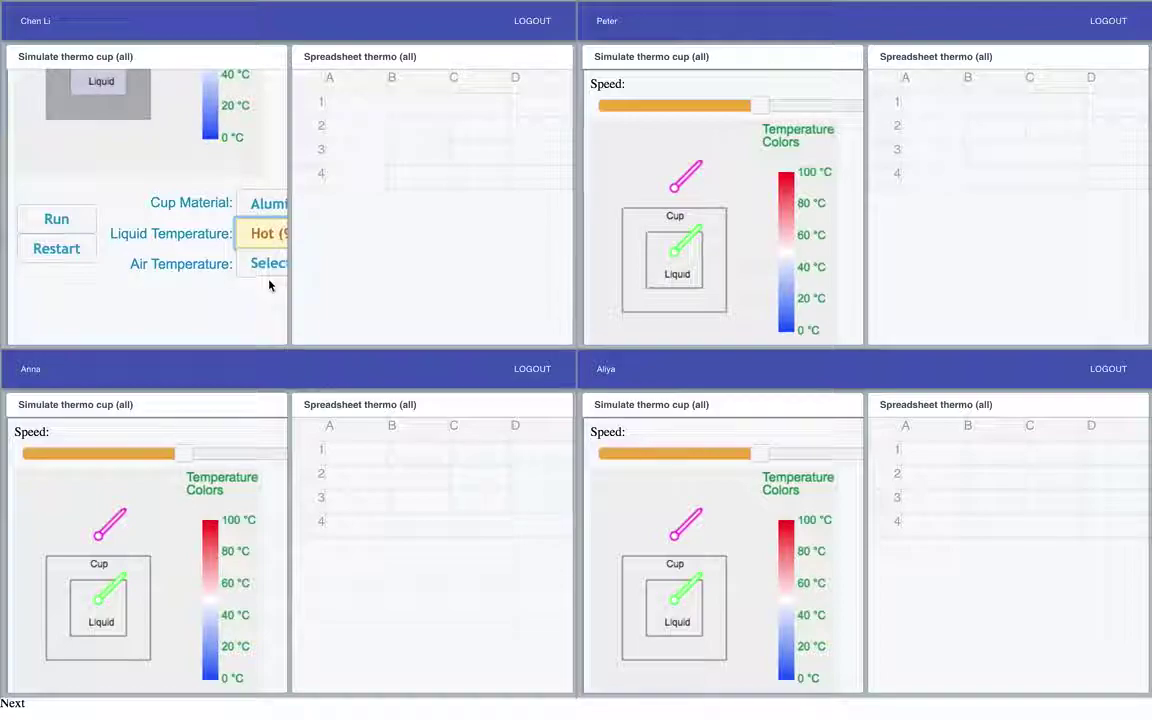
{"action": "left_click", "coordinate": [268, 266]}
{"action": "left_click", "coordinate": [272, 335]}
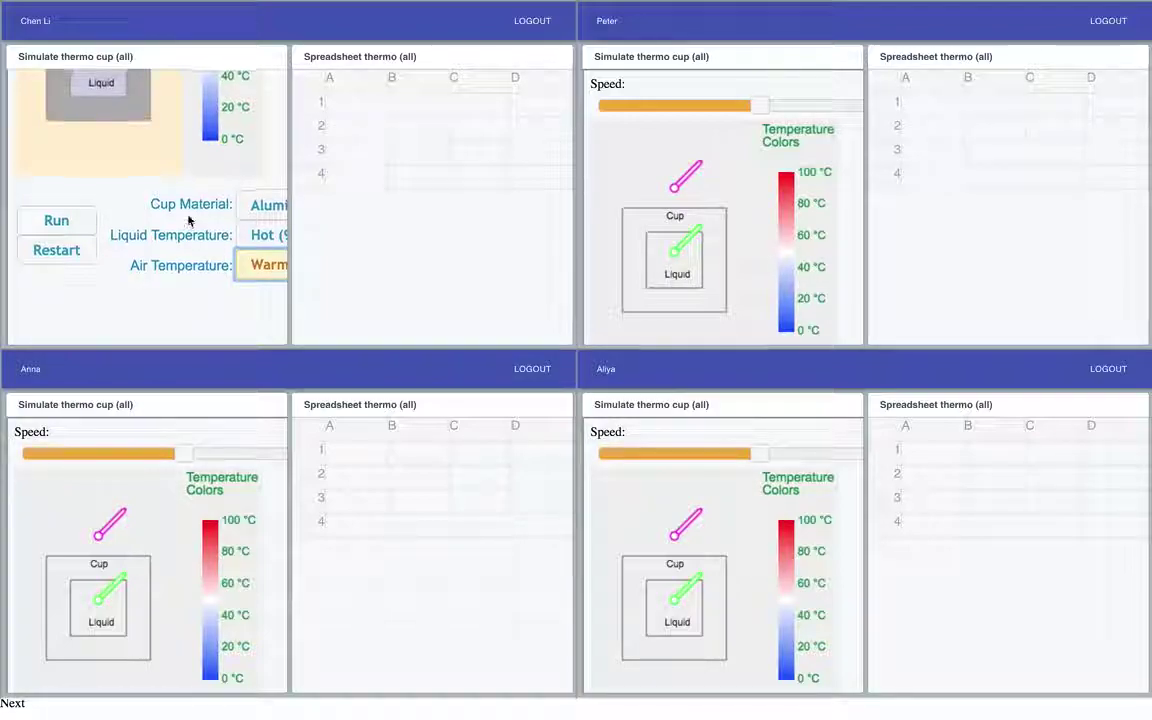
- Run the first student's aluminum cup simulation to record temperatures in the shared spreadsheet, and pause it
{"action": "scroll", "coordinate": [188, 220], "scroll_direction": "up", "scroll_amount": 4}
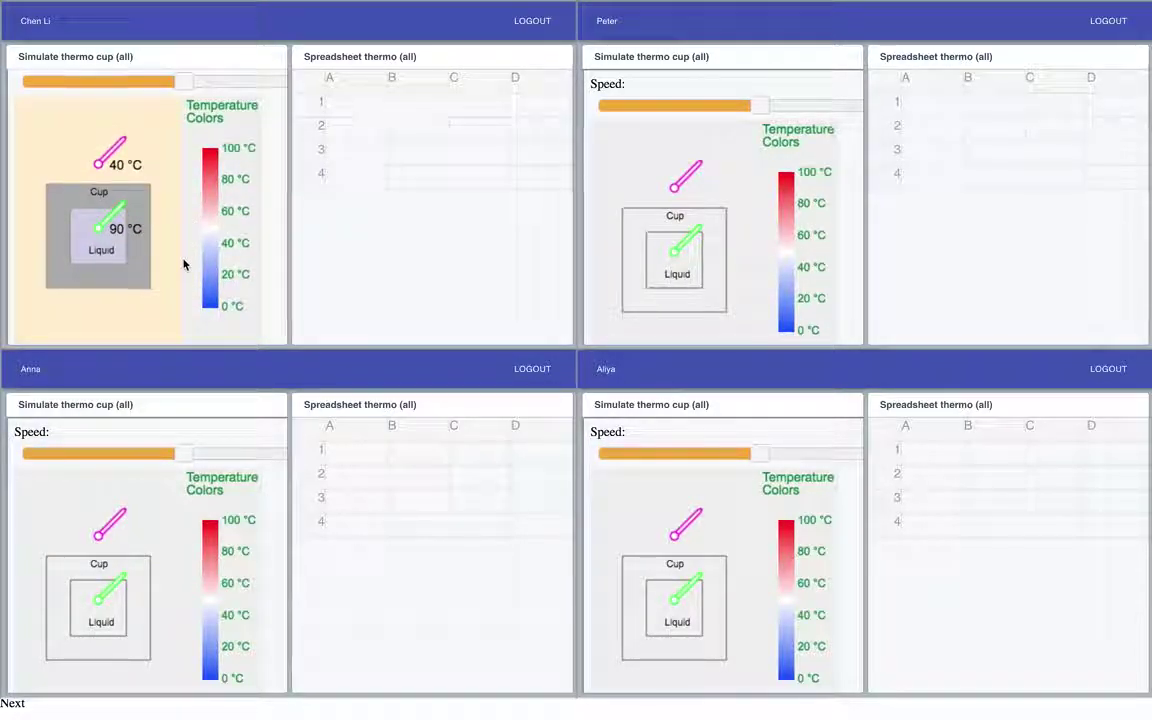
{"action": "scroll", "coordinate": [183, 265], "scroll_direction": "down", "scroll_amount": 5}
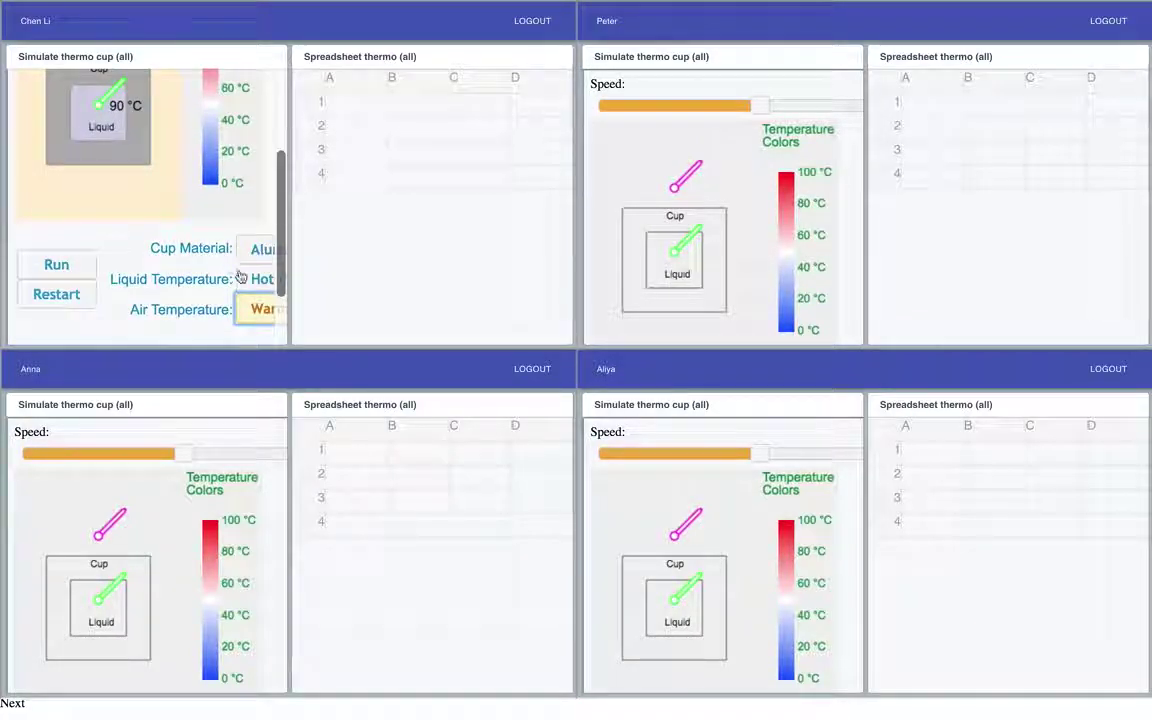
{"action": "scroll", "coordinate": [185, 258], "scroll_direction": "up", "scroll_amount": 2}
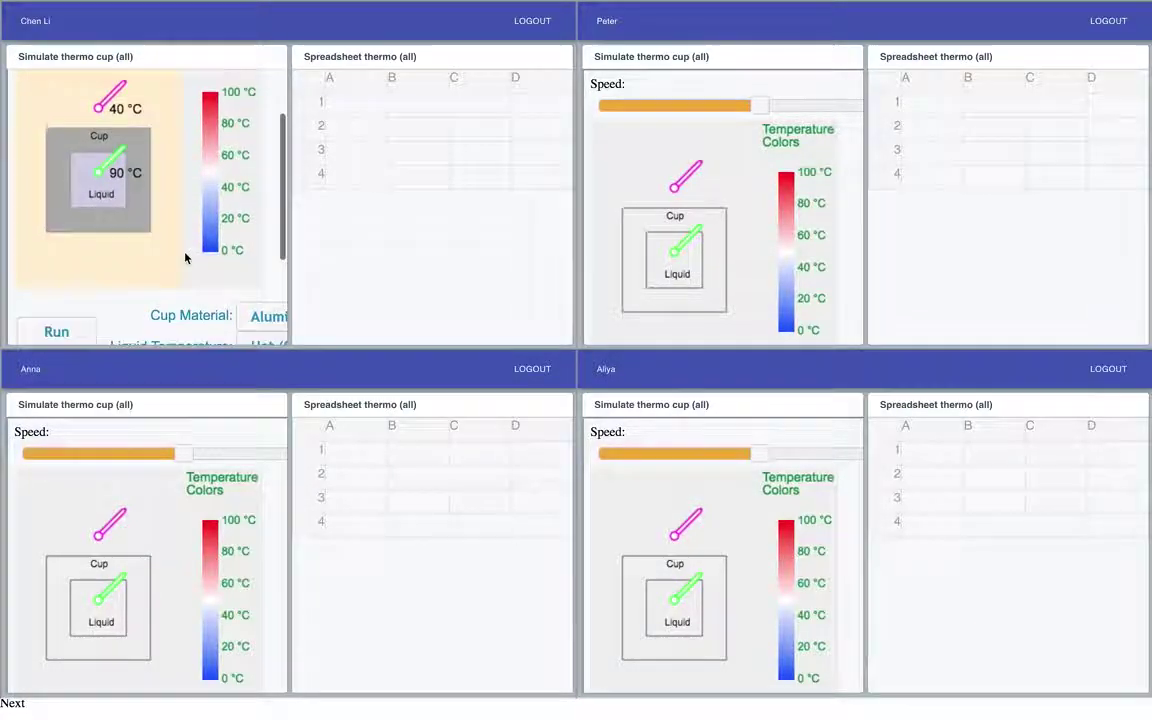
{"action": "scroll", "coordinate": [152, 273], "scroll_direction": "down", "scroll_amount": 1}
{"action": "scroll", "coordinate": [152, 275], "scroll_direction": "up", "scroll_amount": 1}
{"action": "scroll", "coordinate": [152, 278], "scroll_direction": "down", "scroll_amount": 1}
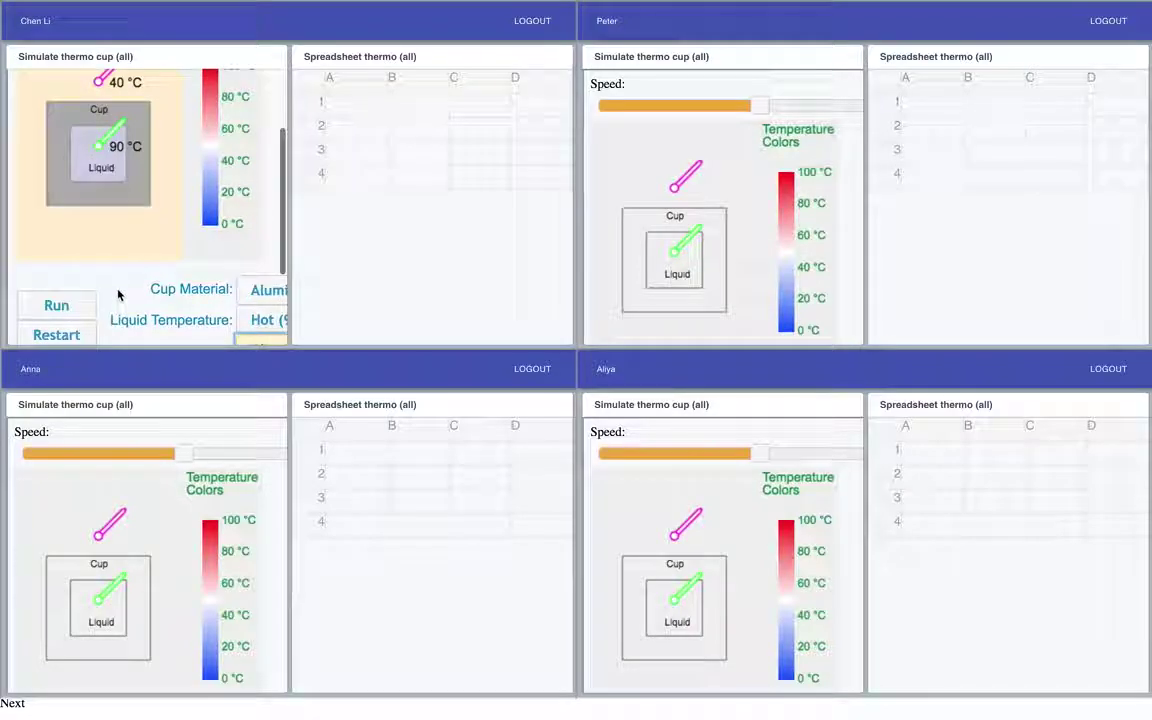
{"action": "scroll", "coordinate": [118, 294], "scroll_direction": "down", "scroll_amount": 1}
{"action": "left_click", "coordinate": [57, 280]}
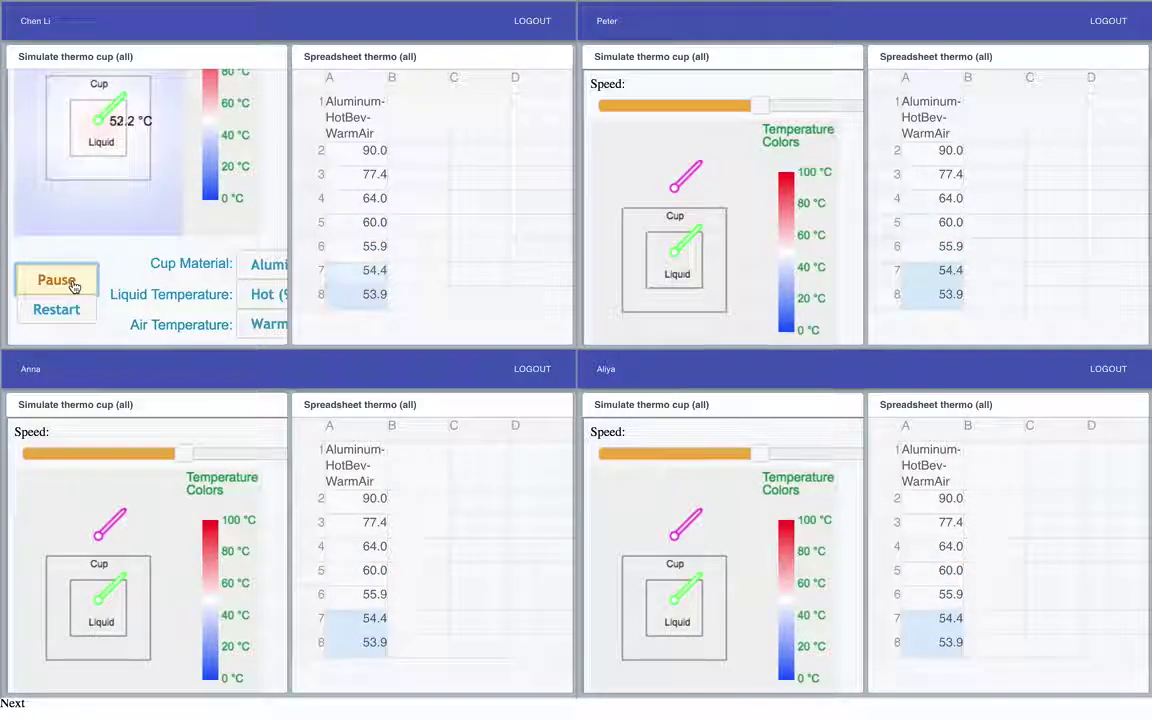
{"action": "left_click", "coordinate": [73, 286]}
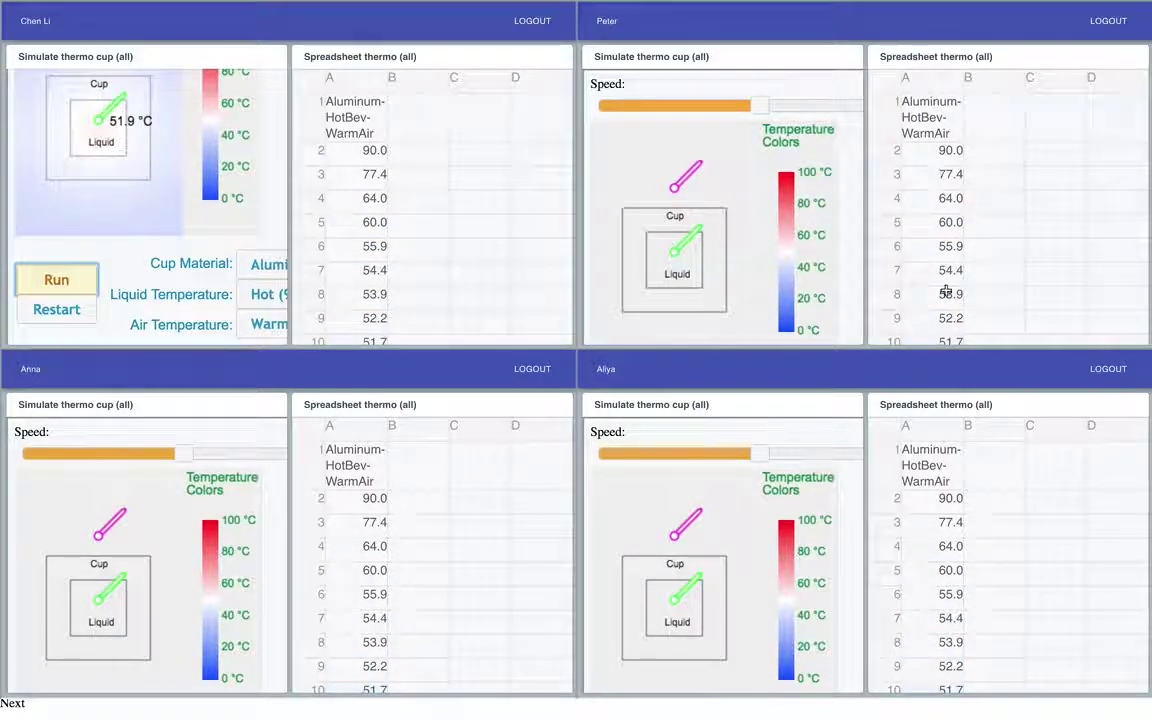
- Change the first student's cup material to Wood, run the simulation to record a second spreadsheet column, and pause it
{"action": "scroll", "coordinate": [225, 183], "scroll_direction": "down", "scroll_amount": 1}
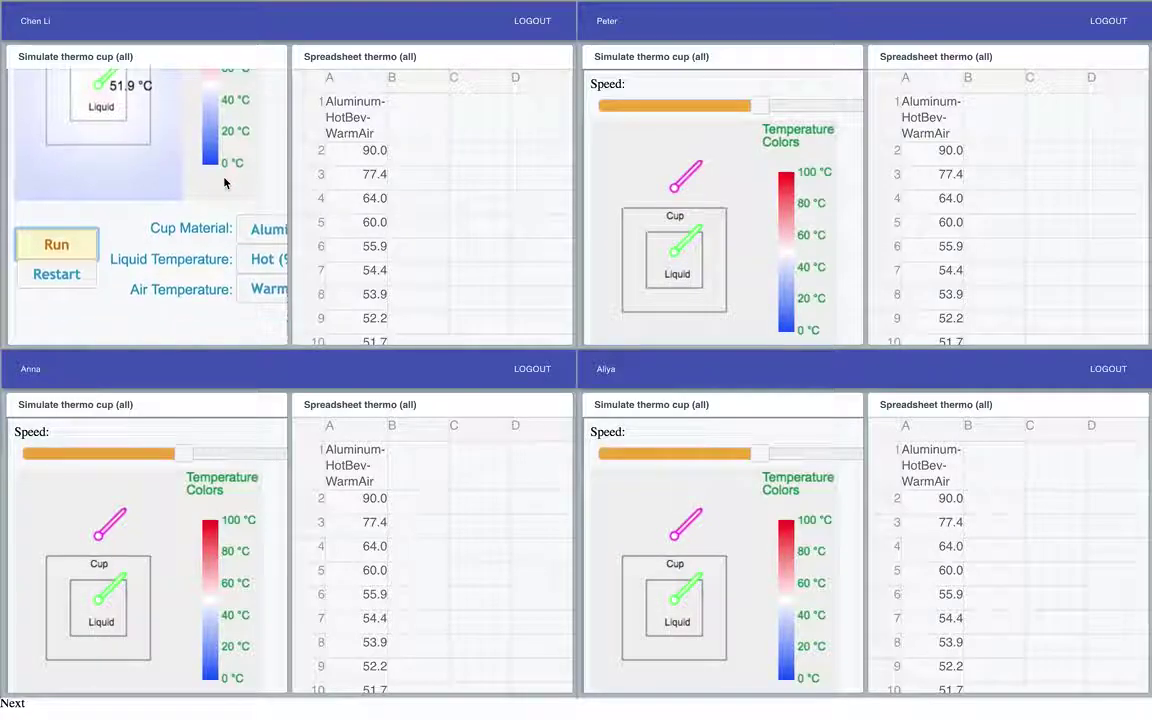
{"action": "scroll", "coordinate": [225, 183], "scroll_direction": "down", "scroll_amount": 1}
{"action": "left_click", "coordinate": [262, 188]}
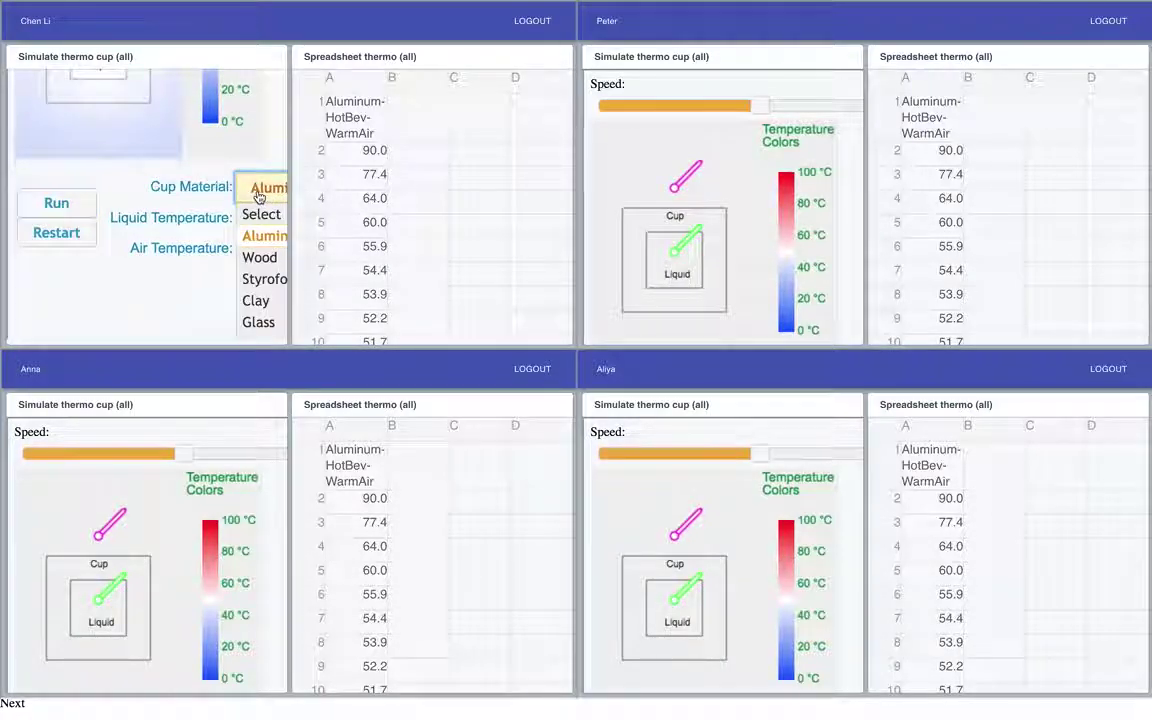
{"action": "left_click", "coordinate": [266, 256]}
{"action": "left_click", "coordinate": [76, 203]}
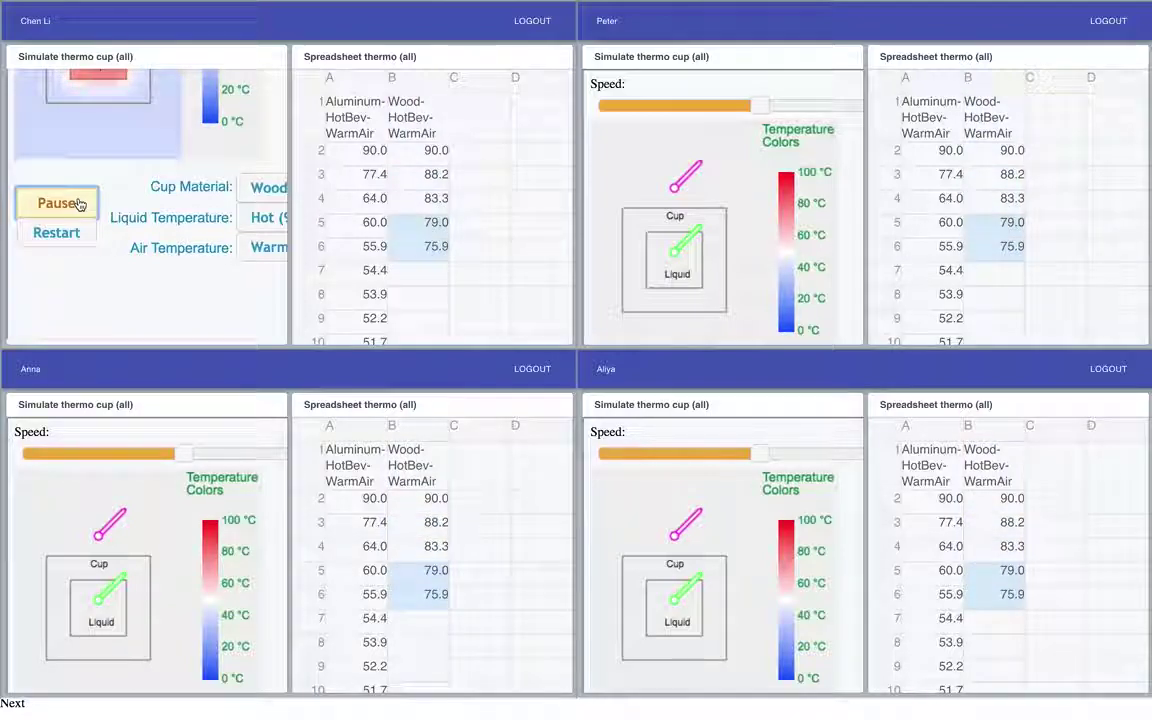
{"action": "left_click", "coordinate": [79, 204]}
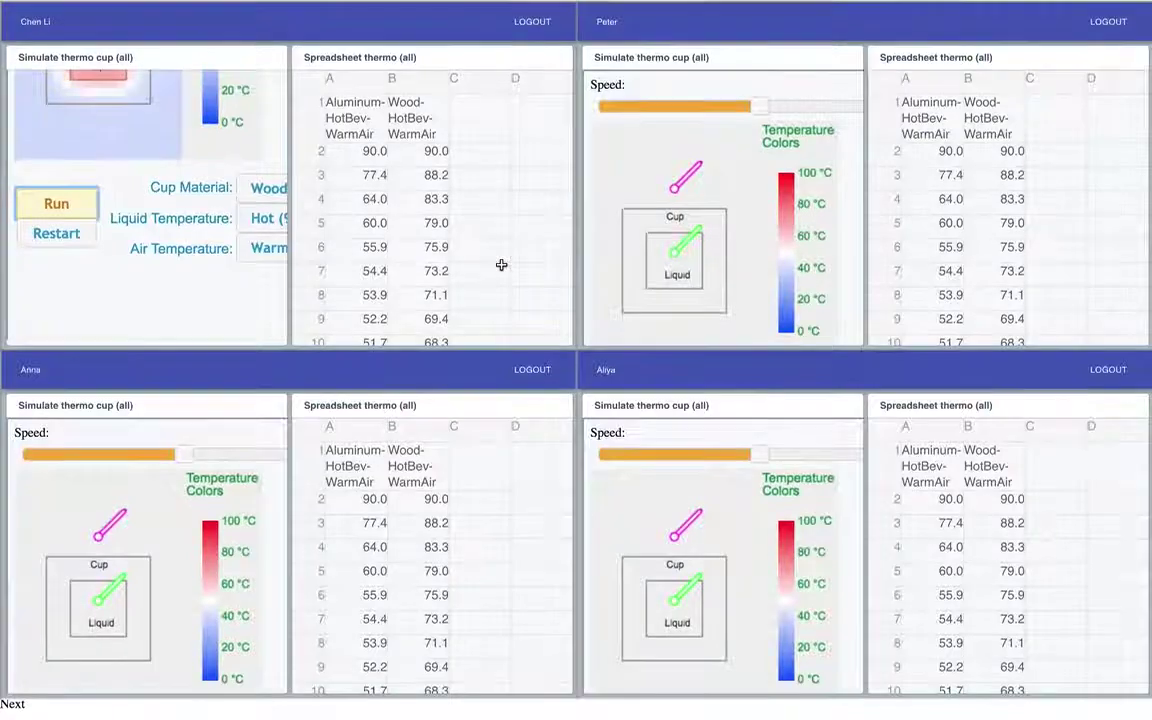
{"action": "scroll", "coordinate": [239, 267], "scroll_direction": "up", "scroll_amount": 5}
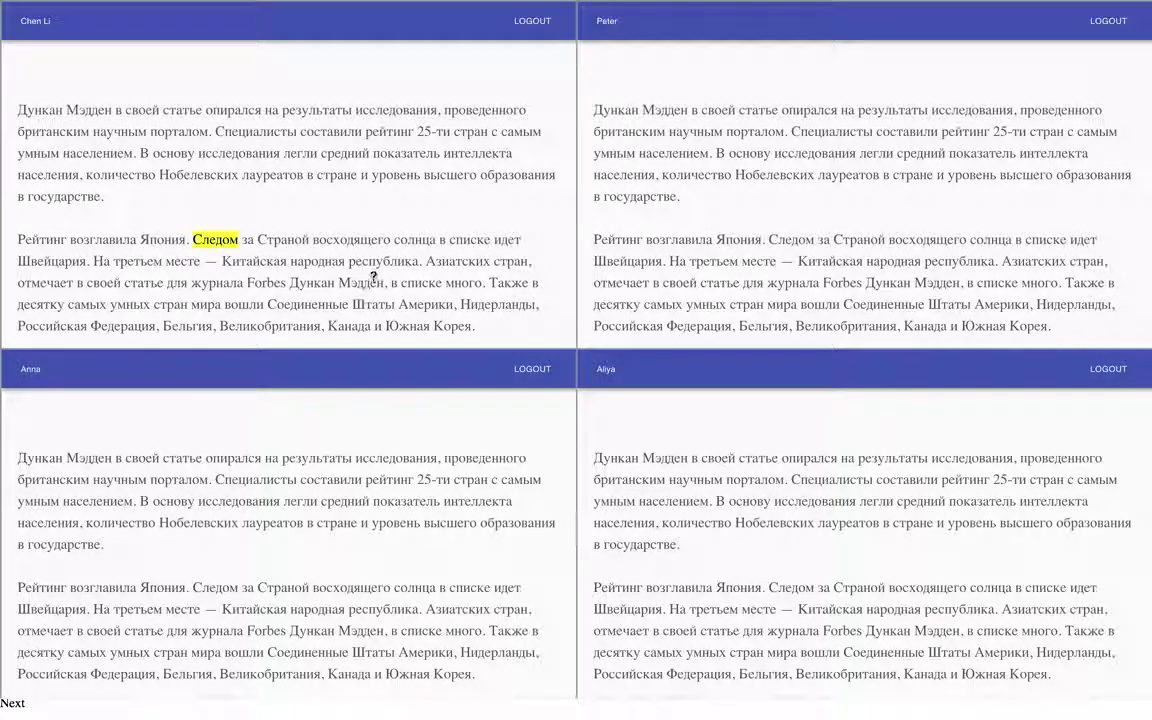
- Highlight республика for the first student, Китайская for the second, Нобелевских for the fourth and основу for the third, and advance to the word table
{"action": "left_click", "coordinate": [370, 262]}
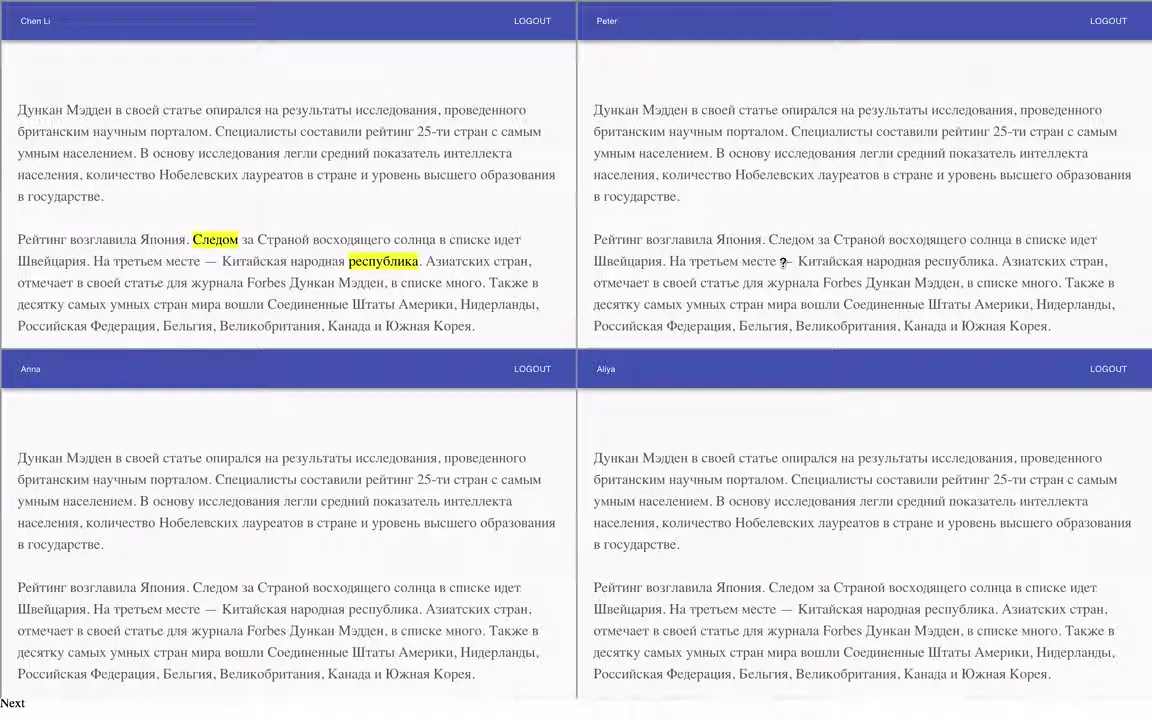
{"action": "left_click", "coordinate": [811, 262]}
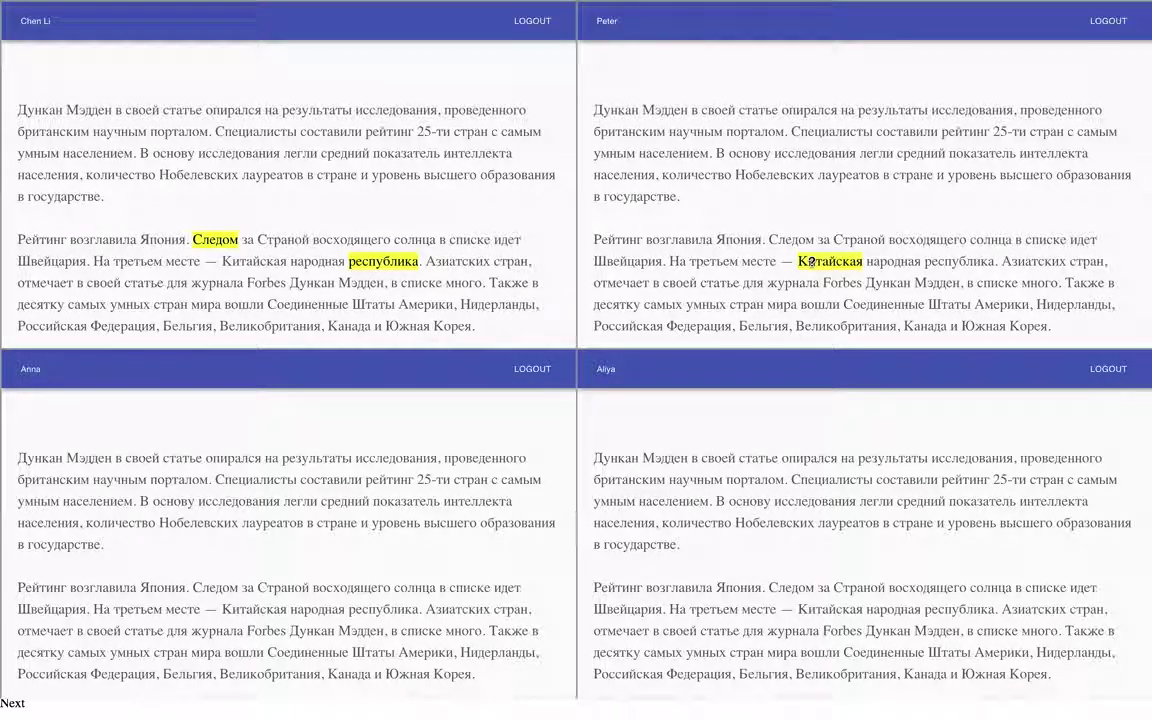
{"action": "left_click", "coordinate": [759, 519]}
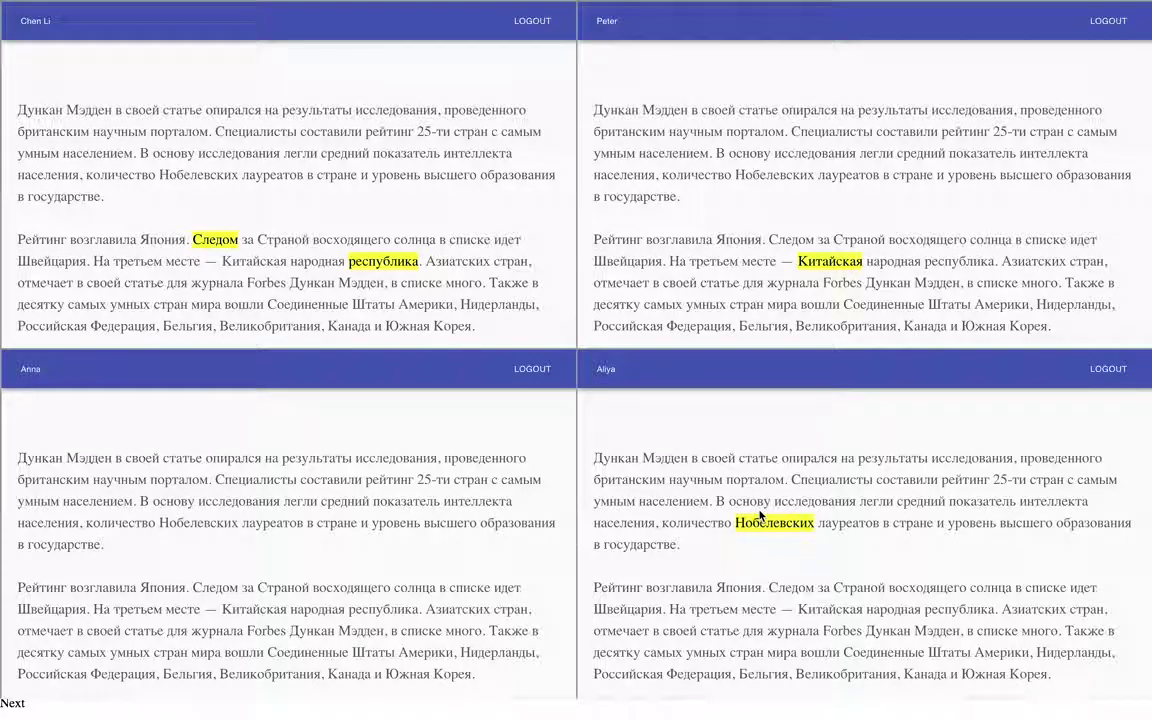
{"action": "left_click", "coordinate": [173, 501]}
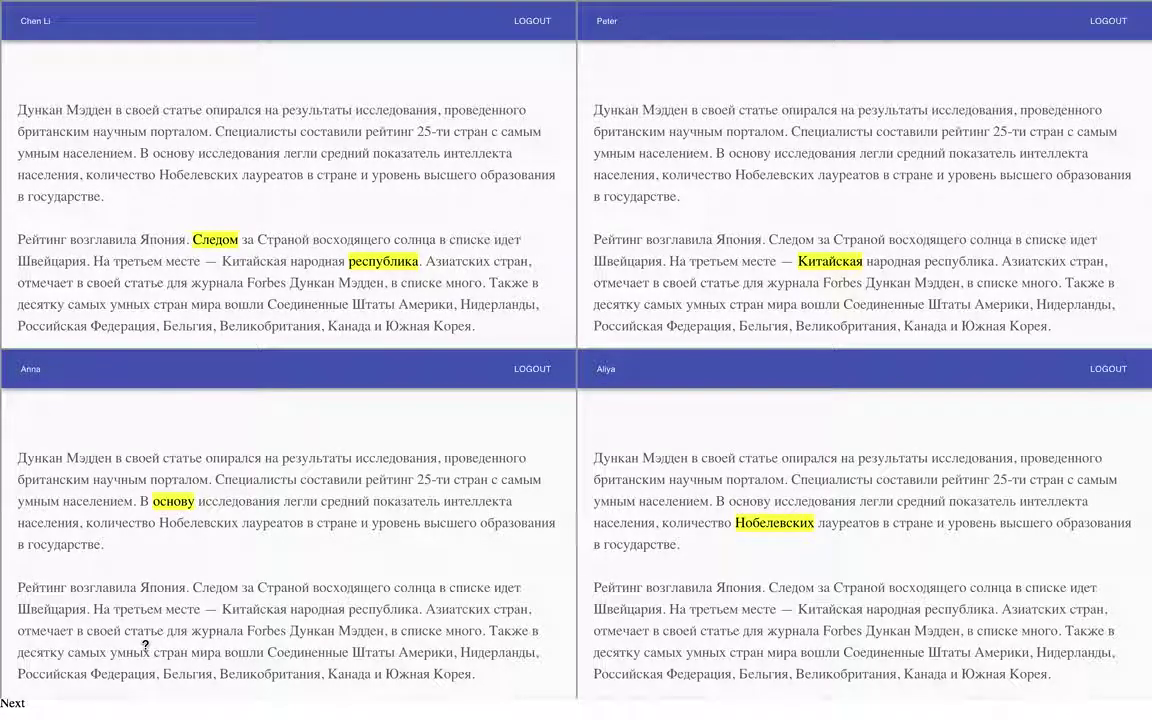
{"action": "left_click", "coordinate": [12, 703]}
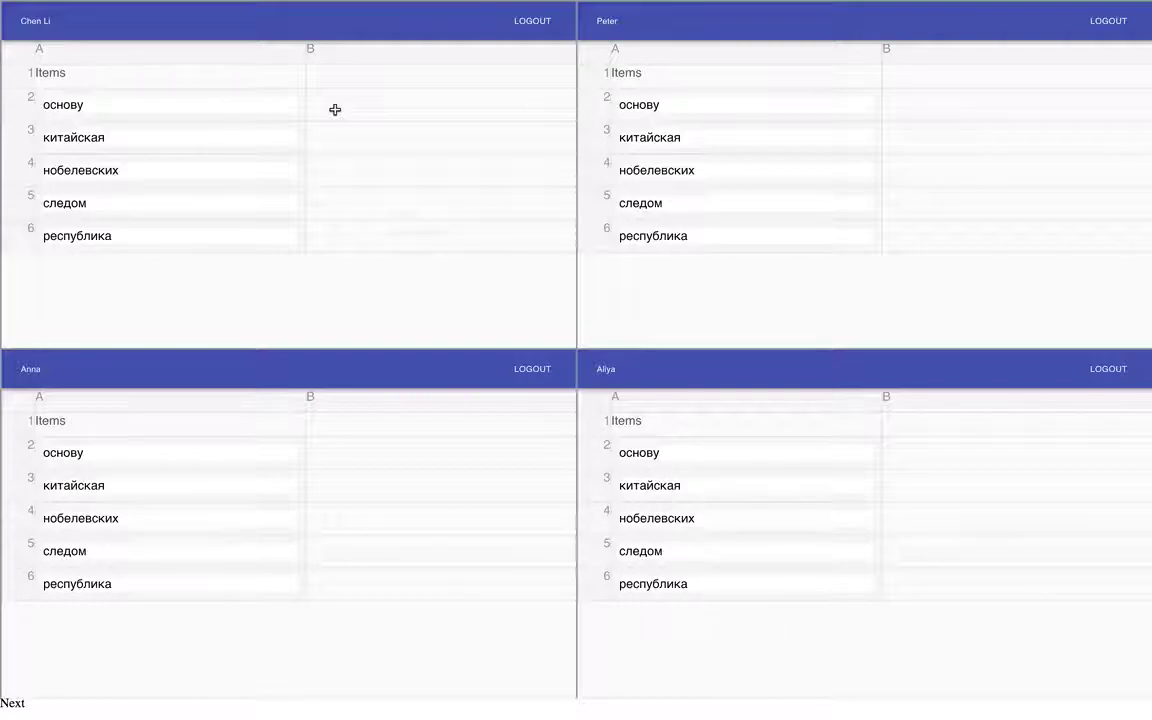
- Fill column B of the first student's table: "new" for основу, "Chinese" for китайская, "afterwards" for следом and "republic" for республика
{"action": "left_click", "coordinate": [335, 109]}
{"action": "left_click", "coordinate": [338, 114]}
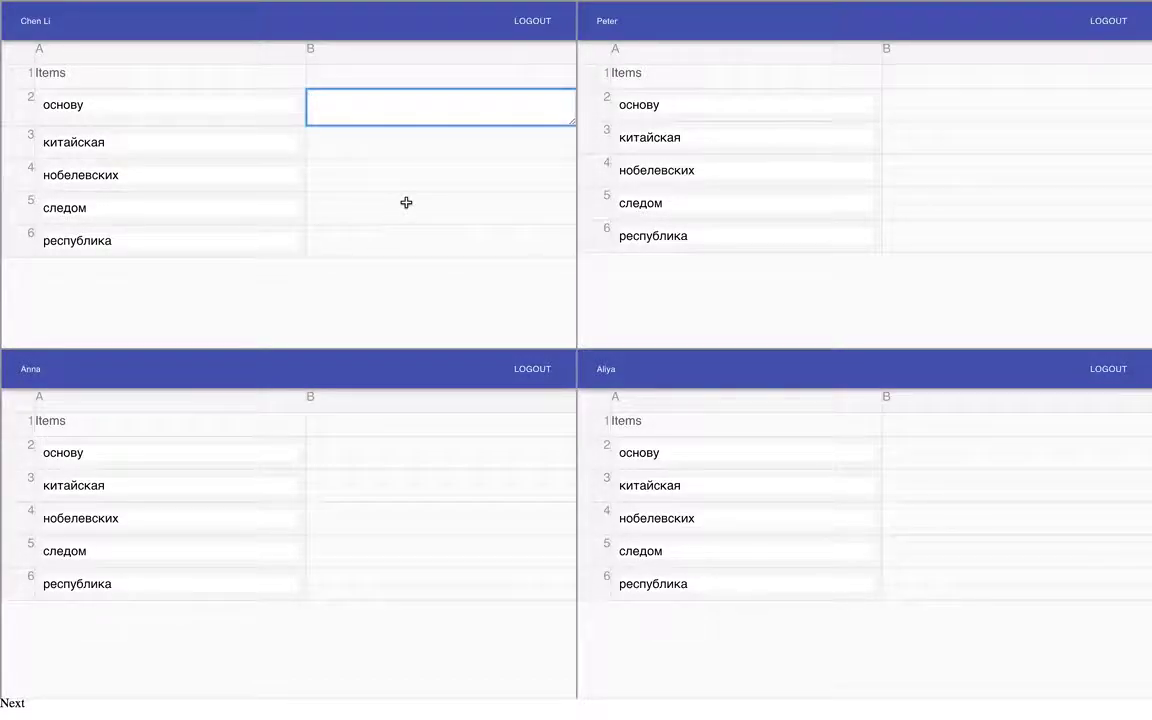
{"action": "type", "text": "new"}
{"action": "left_click", "coordinate": [375, 147]}
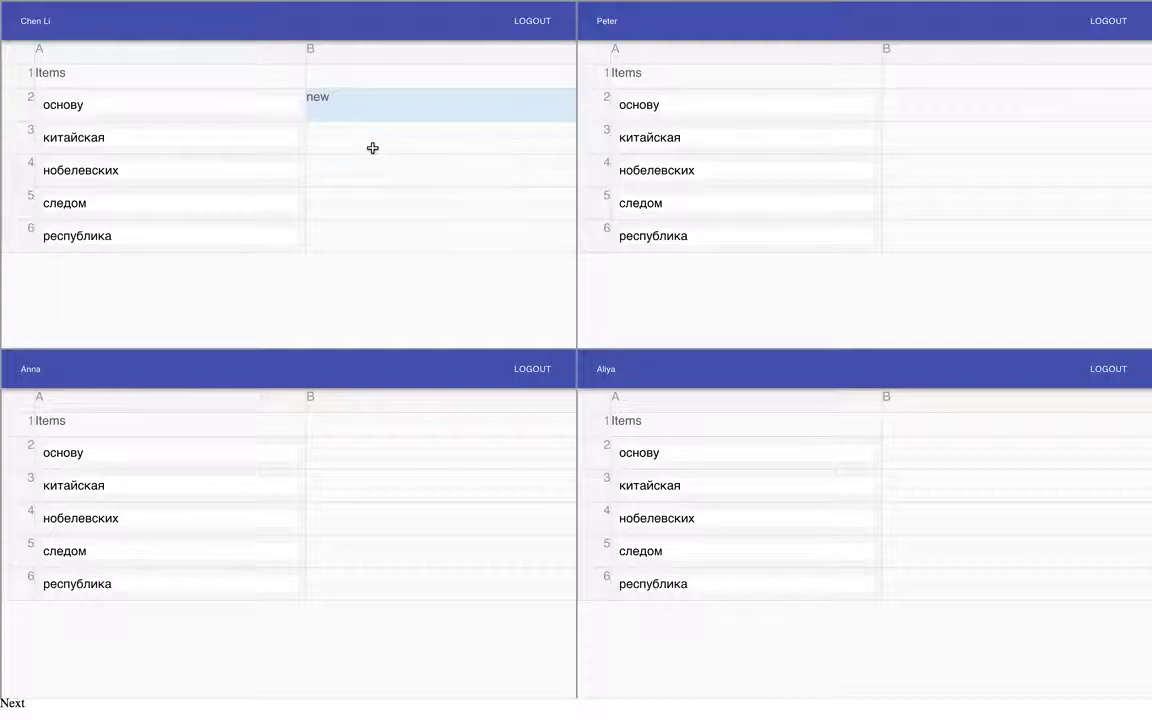
{"action": "left_click", "coordinate": [373, 149]}
{"action": "type", "text": "Chinese"}
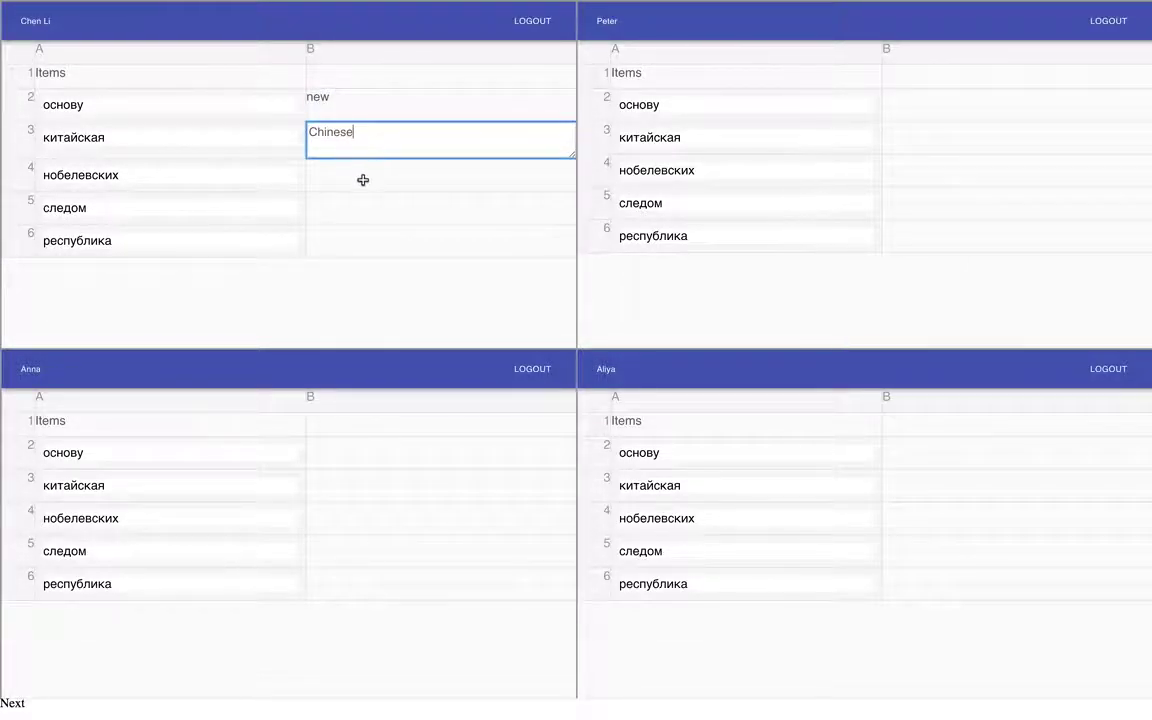
{"action": "left_click", "coordinate": [363, 210]}
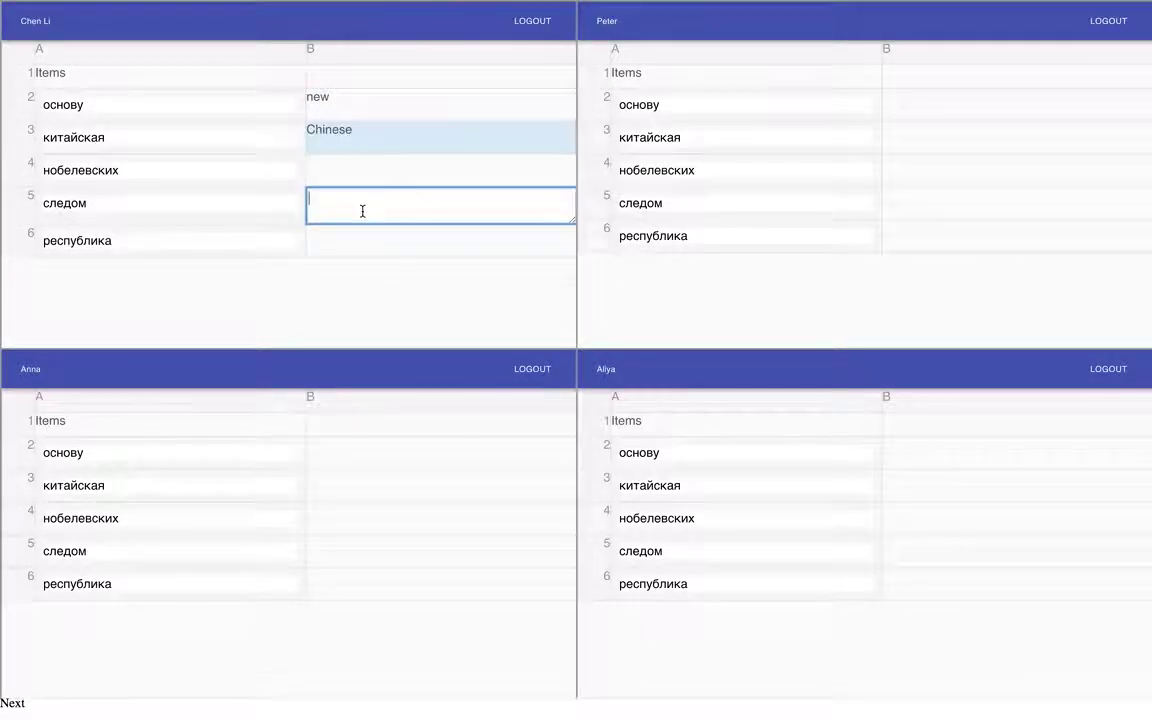
{"action": "type", "text": "afterwards"}
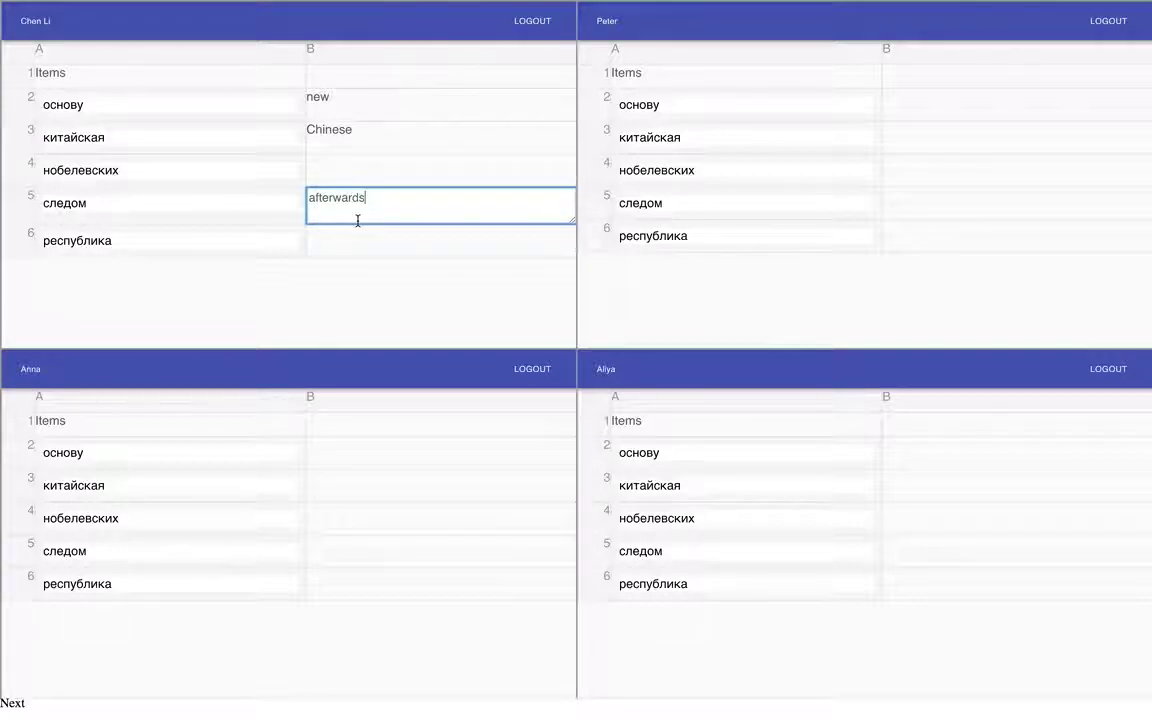
{"action": "left_click", "coordinate": [352, 237]}
{"action": "type", "text": "republic"}
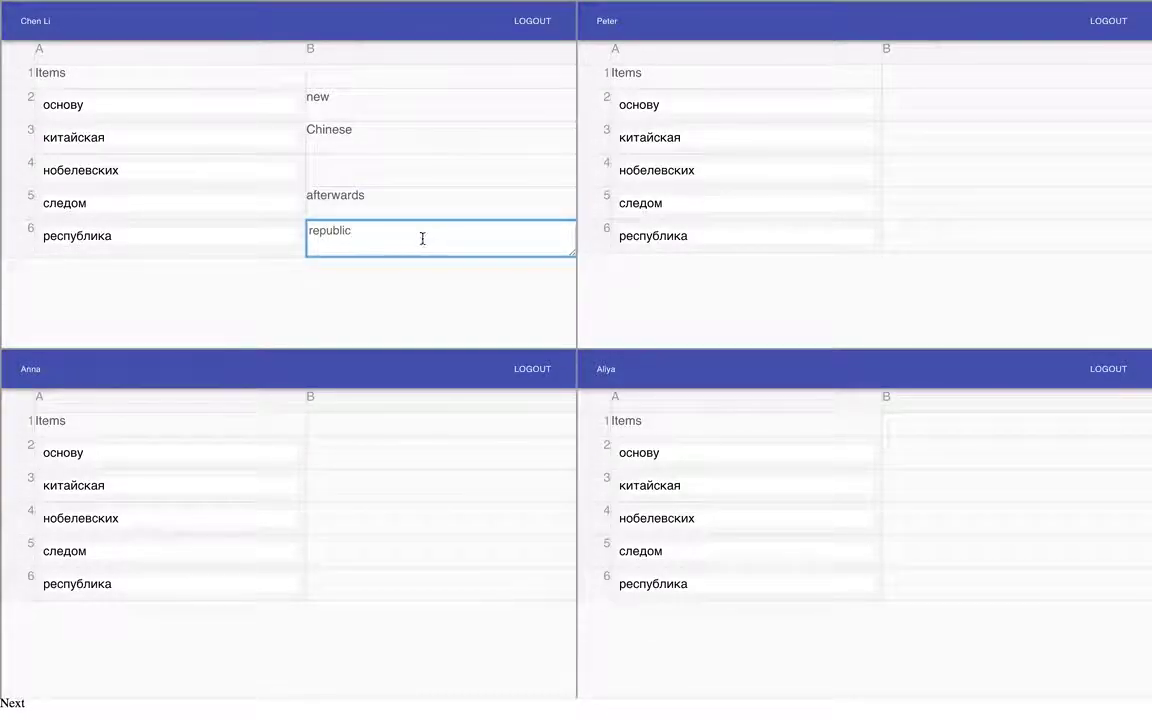
- Fill column B of the second student's table with "China" for китайская, "country" for республика and "soon" for следом
{"action": "left_click", "coordinate": [913, 141]}
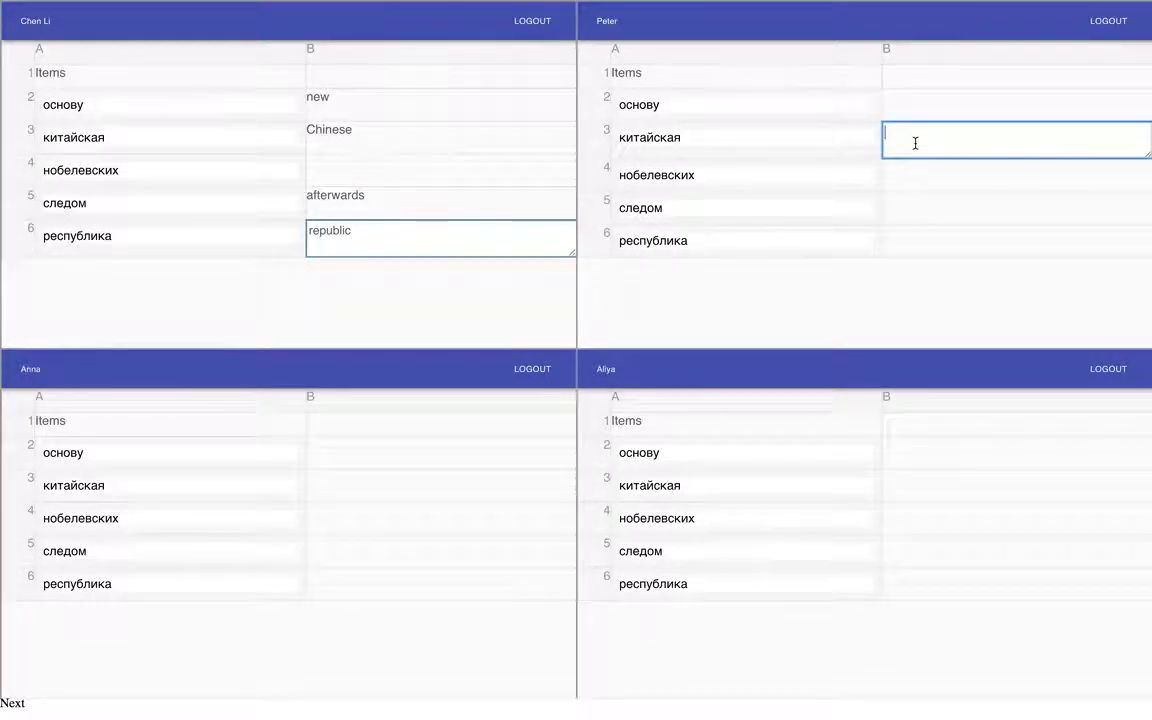
{"action": "type", "text": "China"}
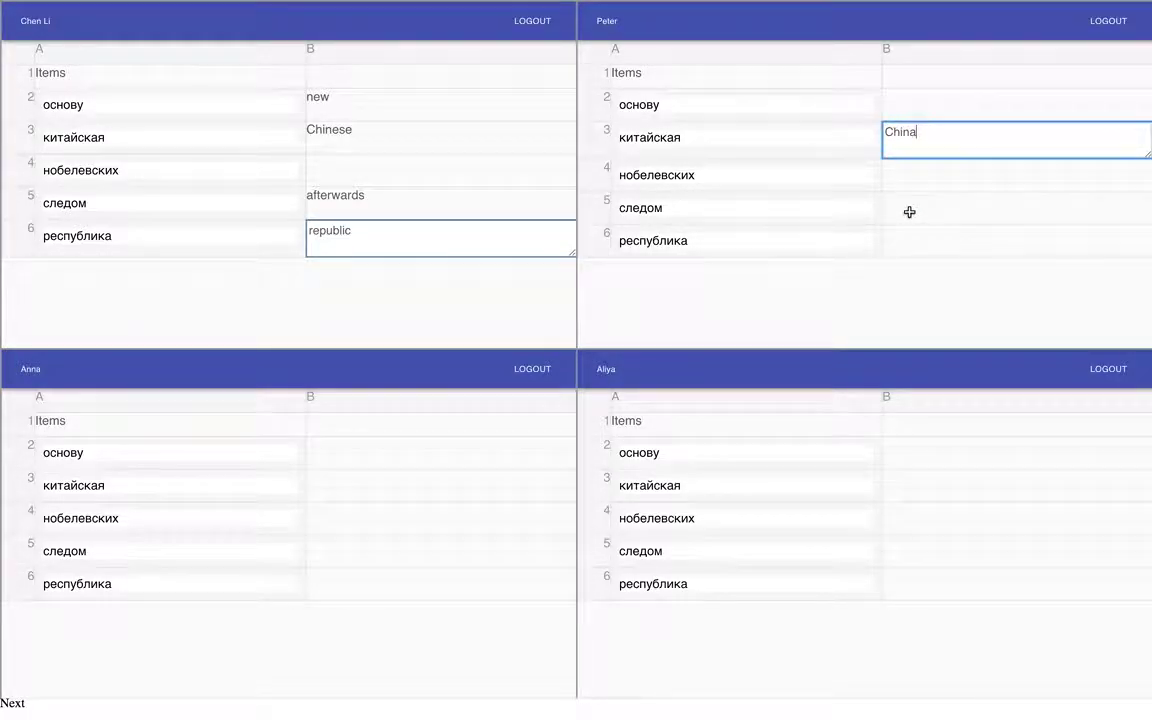
{"action": "left_click", "coordinate": [906, 246]}
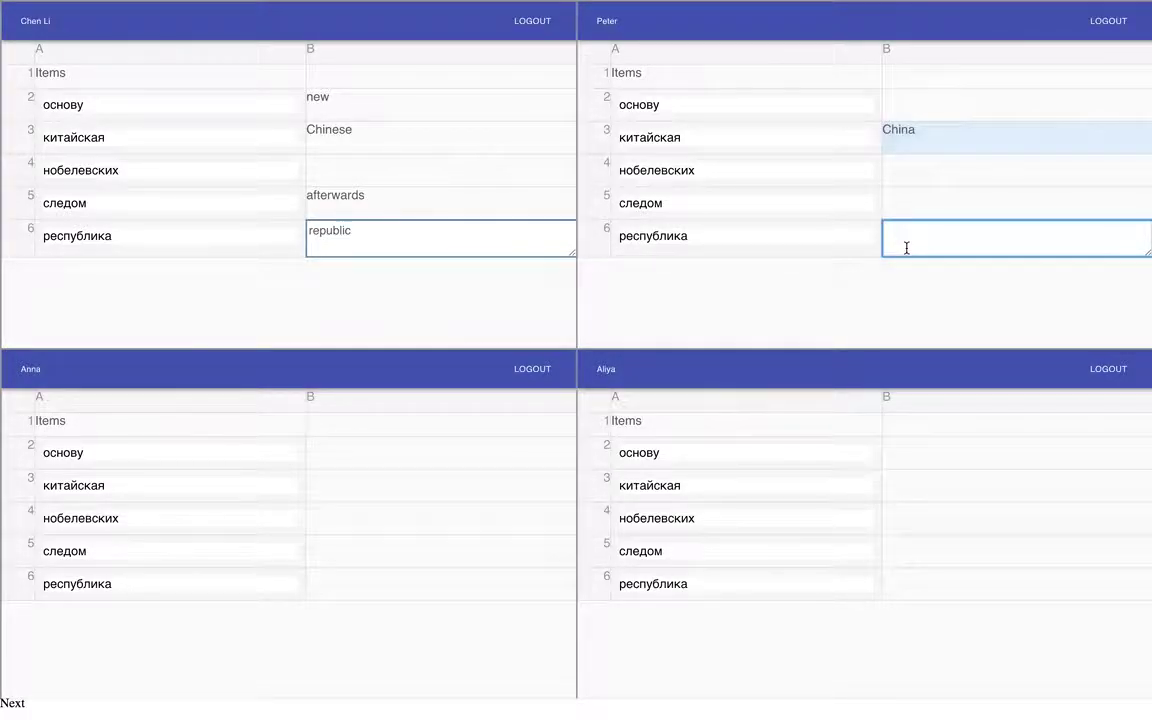
{"action": "type", "text": "country"}
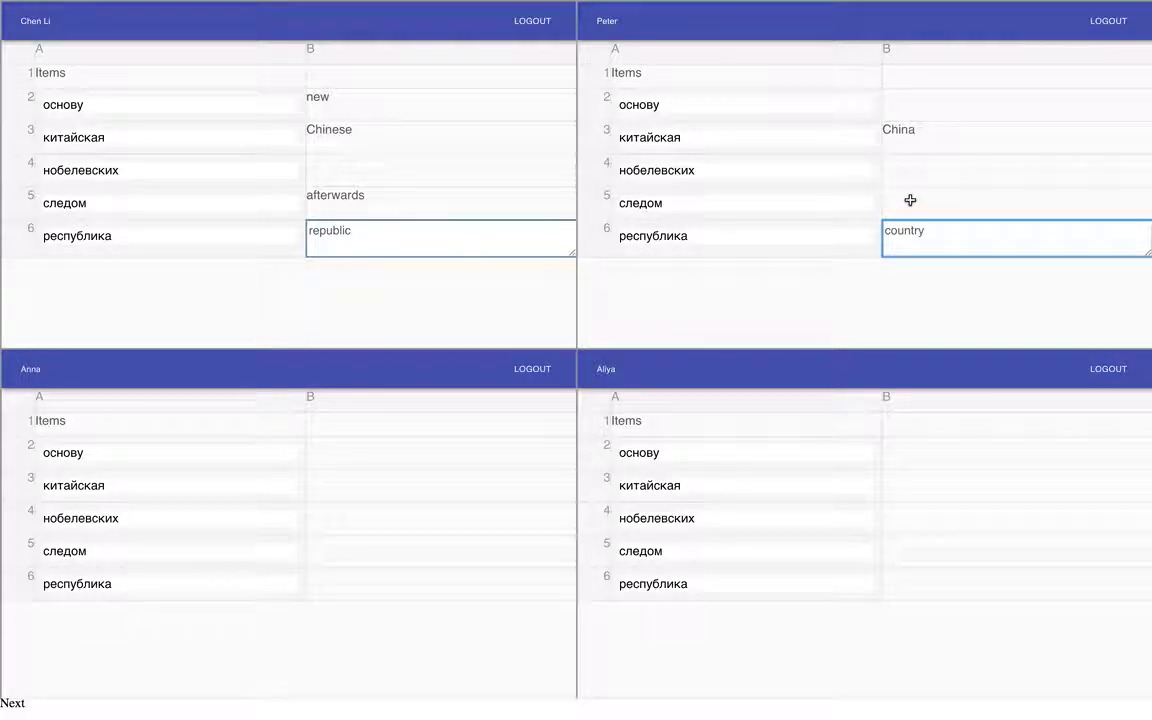
{"action": "left_click", "coordinate": [910, 200]}
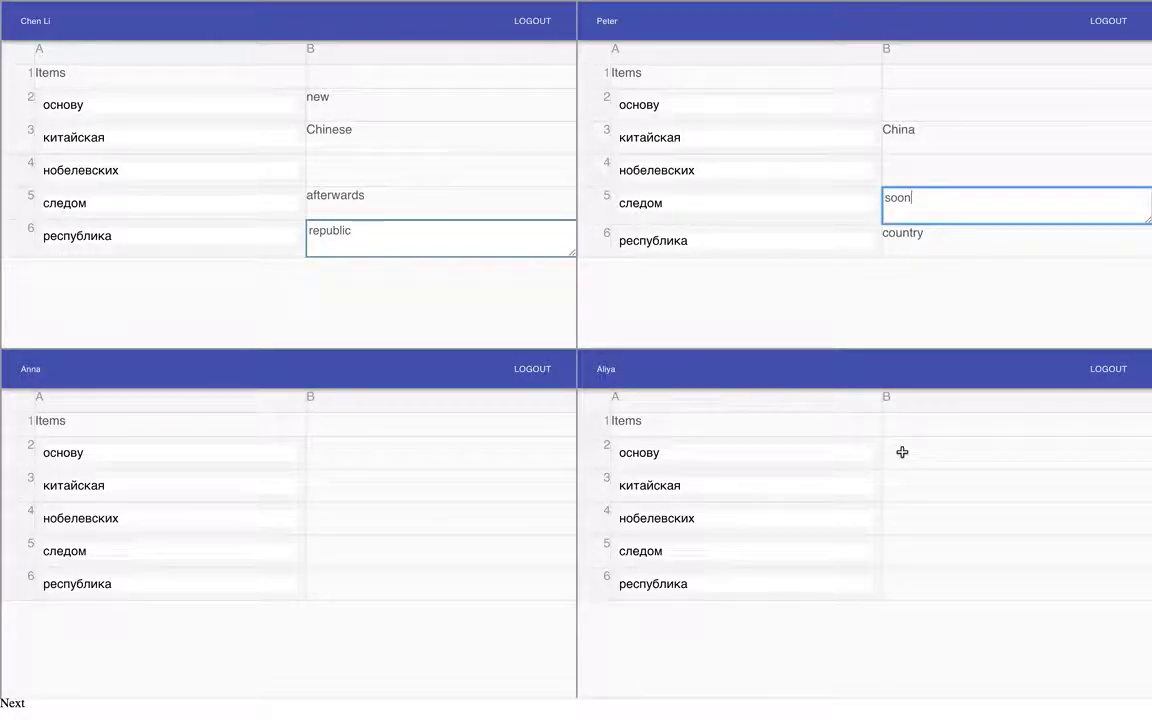
- Enter "new" for основу in the fourth student's table, and advance all students past the combined translations to the tweet table
{"action": "left_click", "coordinate": [903, 458]}
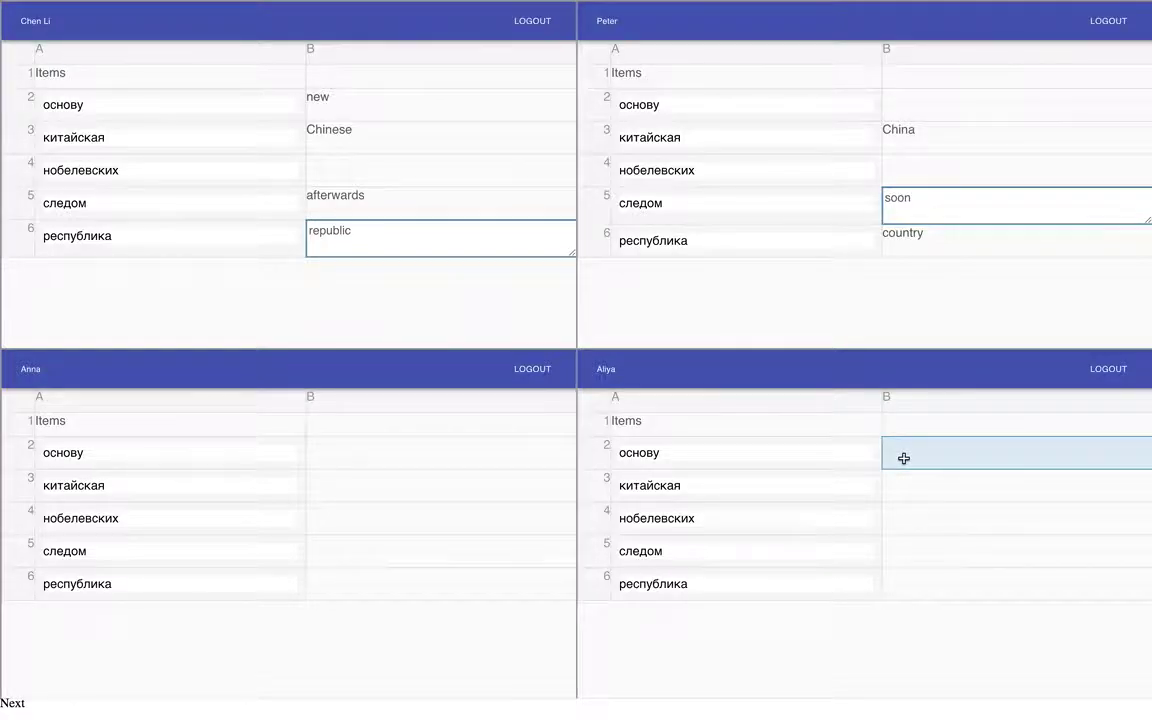
{"action": "left_click", "coordinate": [903, 458]}
{"action": "type", "text": "new"}
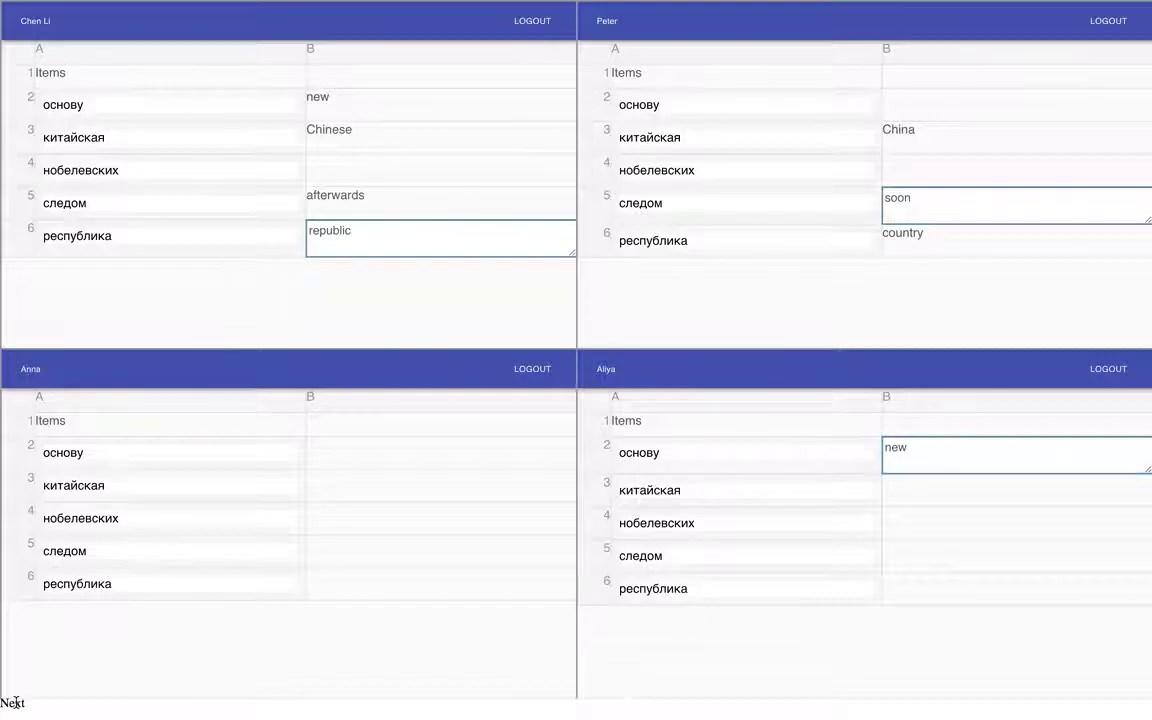
{"action": "left_click", "coordinate": [15, 702]}
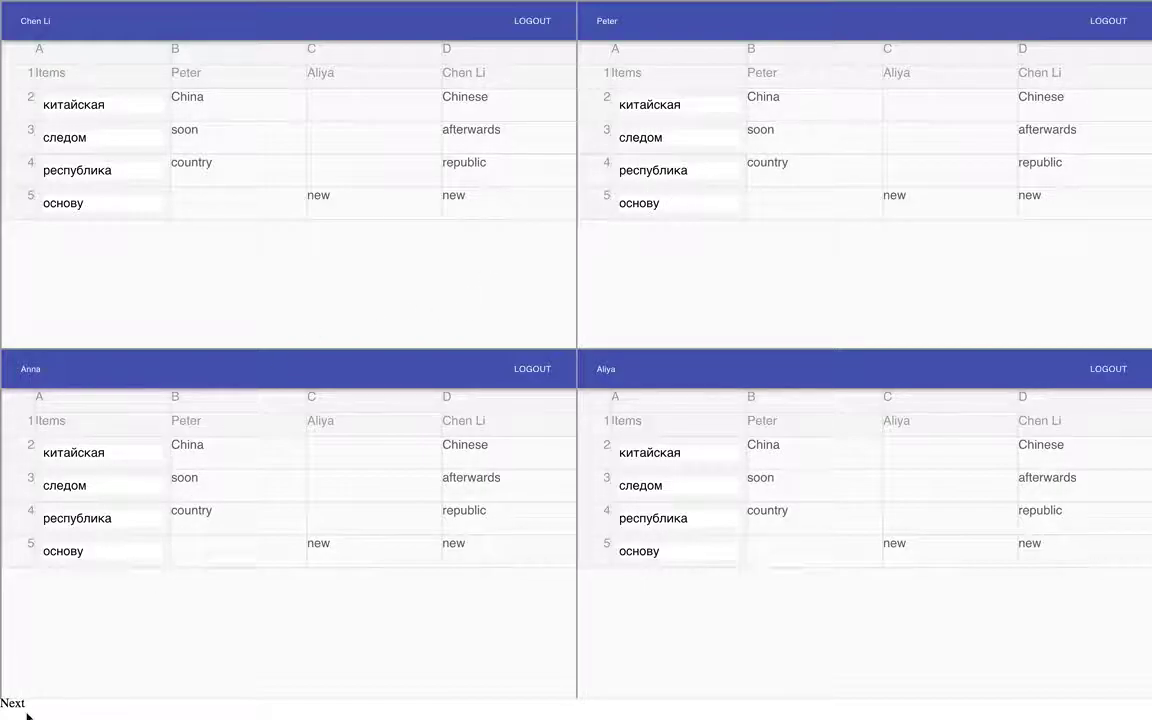
{"action": "left_click", "coordinate": [18, 709]}
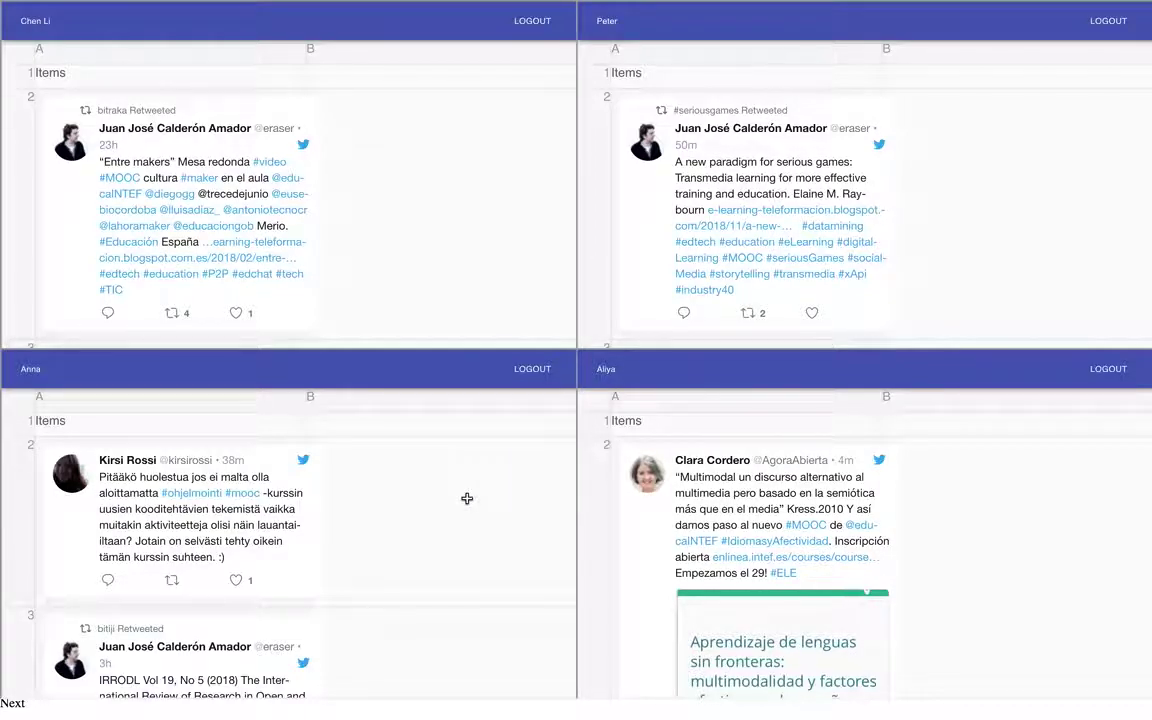
- Enter "This is an interesting journal" in column B beside the IRRODL tweet in the third student's table
{"action": "scroll", "coordinate": [467, 498], "scroll_direction": "down", "scroll_amount": 2}
{"action": "scroll", "coordinate": [466, 495], "scroll_direction": "down", "scroll_amount": 2}
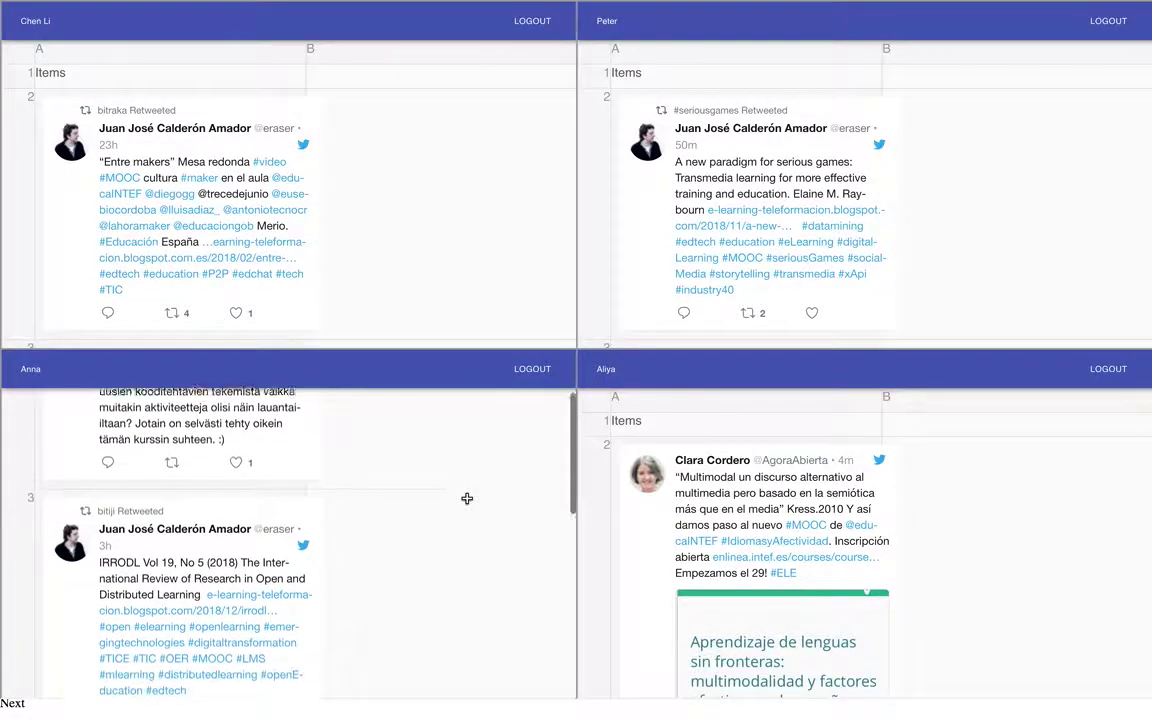
{"action": "left_click", "coordinate": [407, 507]}
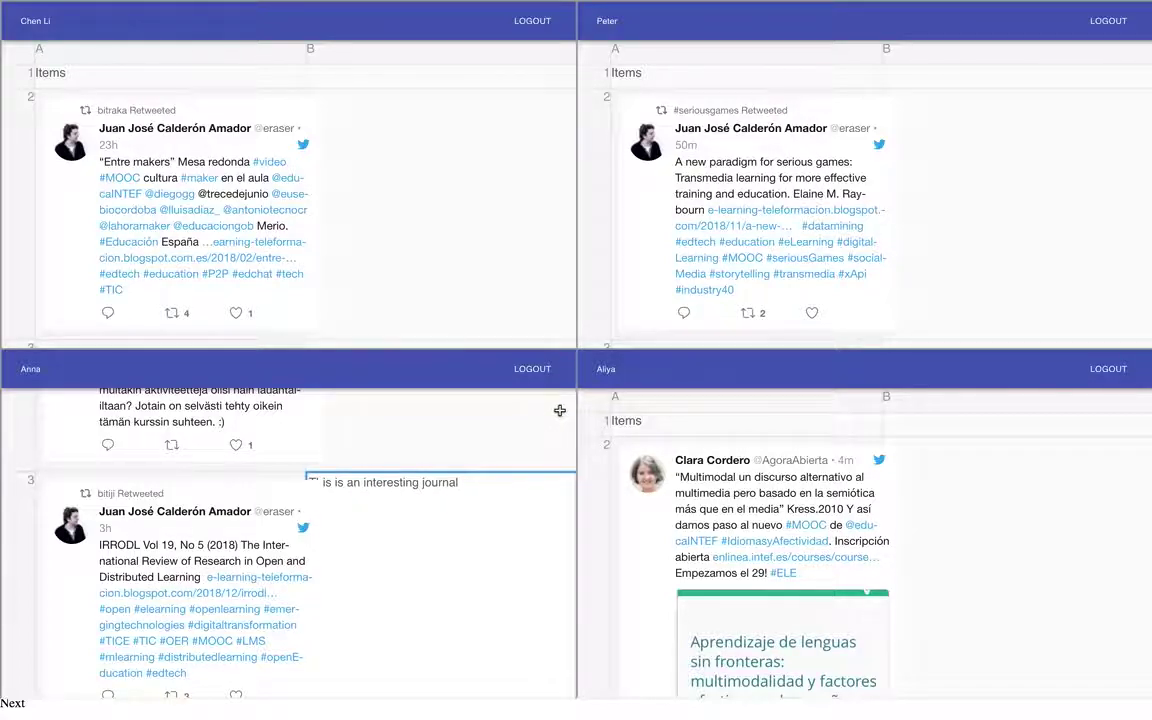
- Enter "Serious games and MOOCs, have never thought about that" beside the serious games tweet in the second student's table
{"action": "left_click", "coordinate": [977, 257]}
{"action": "left_click", "coordinate": [977, 257]}
{"action": "type", "text": "Serious games and MOOCs, have never thought about that"}
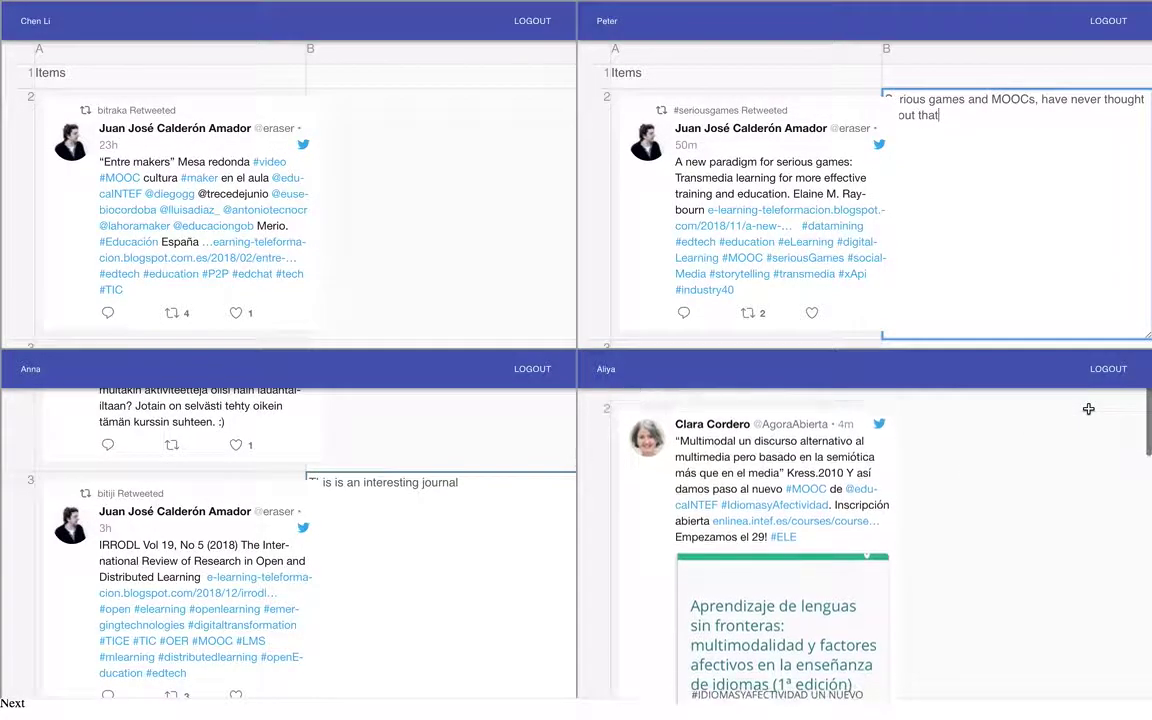
- Enter "Multimodal is important" beside the multimodal discourse tweet in the fourth student's table, and advance all students to the combined tweet table
{"action": "scroll", "coordinate": [1029, 504], "scroll_direction": "down", "scroll_amount": 1}
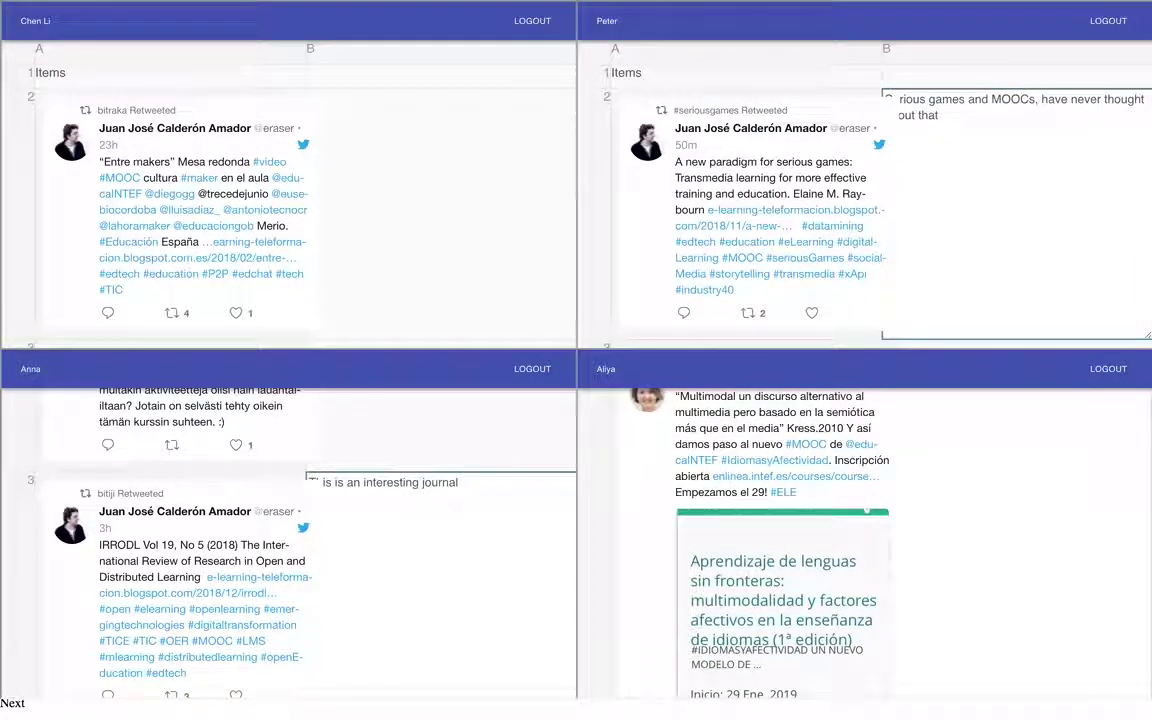
{"action": "scroll", "coordinate": [865, 540], "scroll_direction": "up", "scroll_amount": 1}
{"action": "left_click", "coordinate": [1015, 447]}
{"action": "type", "text": "Multimodal is important"}
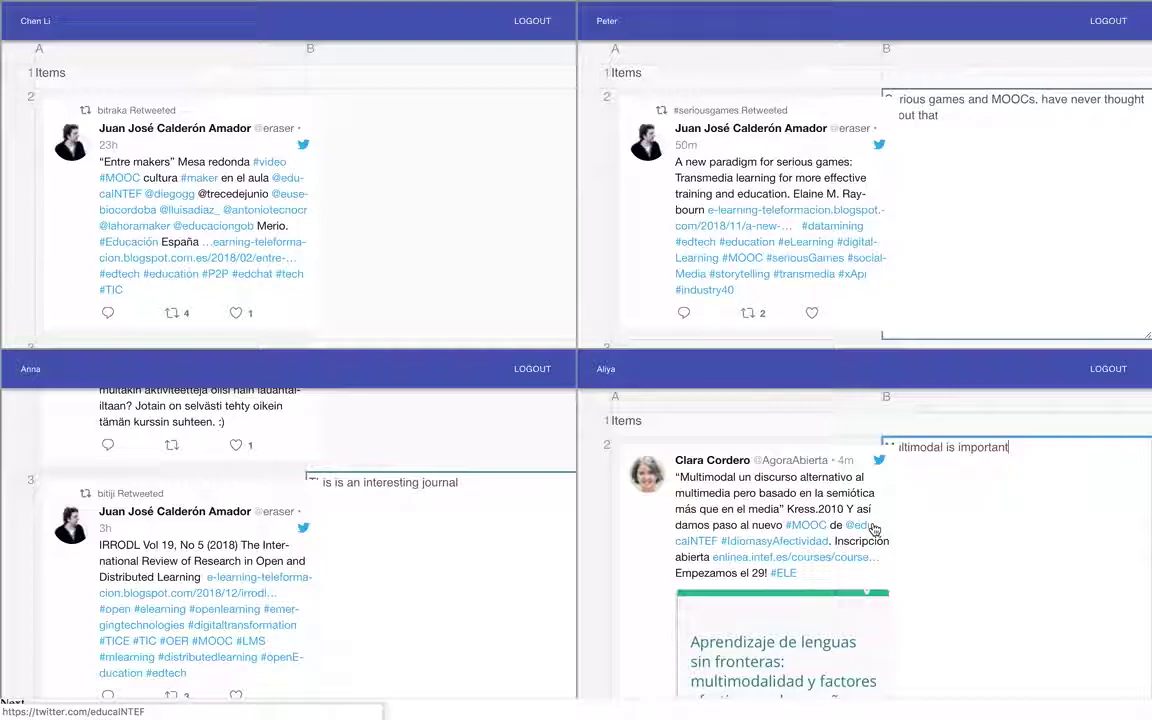
{"action": "left_click", "coordinate": [15, 702]}
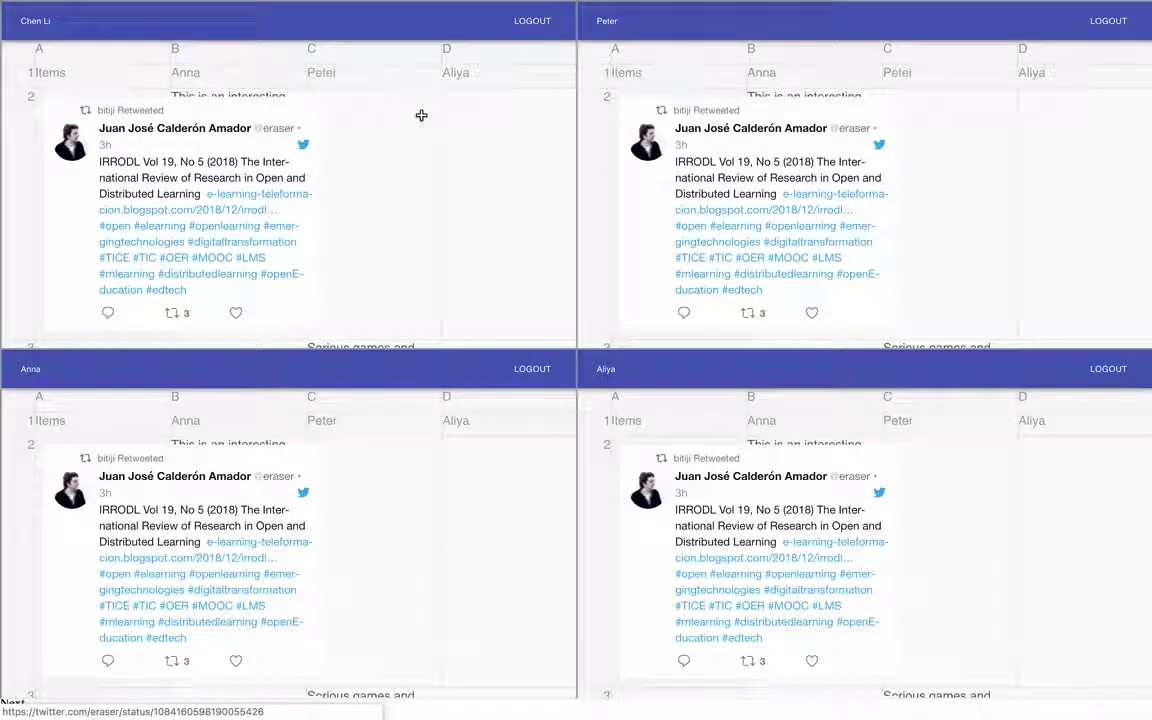
- Examine the combined tweet table in the first student's view, comparing each tweet row with the comments in the student columns
{"action": "scroll", "coordinate": [235, 133], "scroll_direction": "down", "scroll_amount": 2}
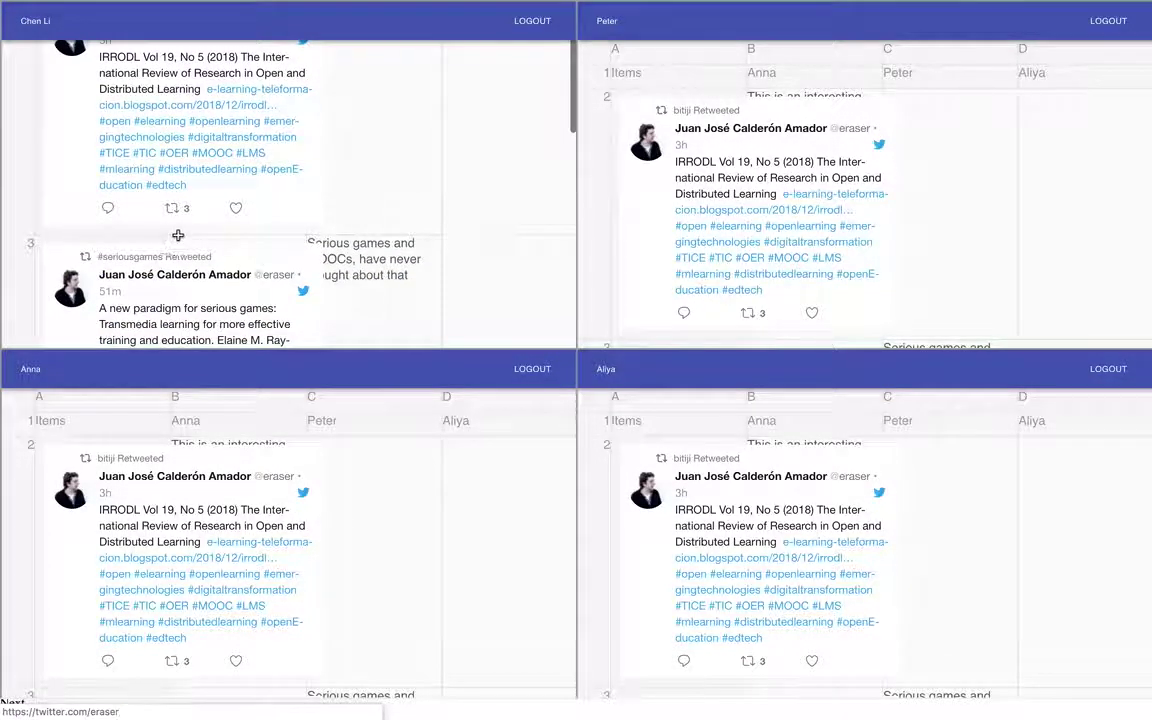
{"action": "scroll", "coordinate": [382, 209], "scroll_direction": "up", "scroll_amount": 1}
{"action": "scroll", "coordinate": [382, 209], "scroll_direction": "down", "scroll_amount": 3}
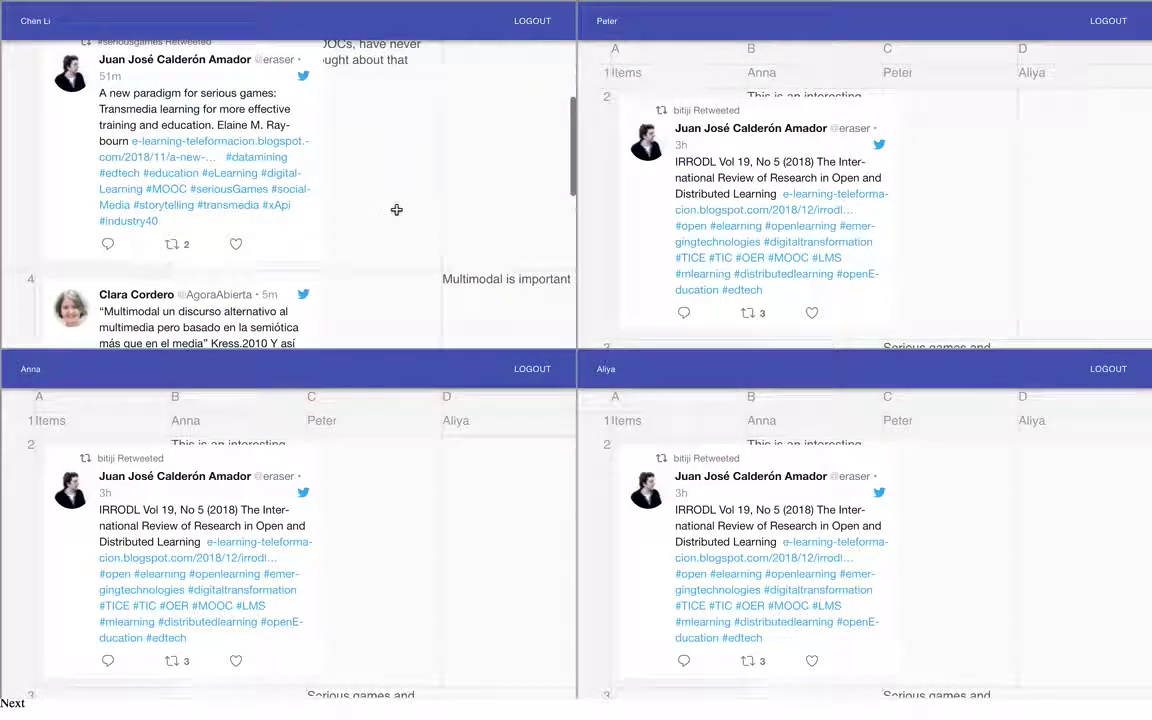
{"action": "scroll", "coordinate": [481, 250], "scroll_direction": "up", "scroll_amount": 4}
{"action": "scroll", "coordinate": [499, 152], "scroll_direction": "down", "scroll_amount": 5}
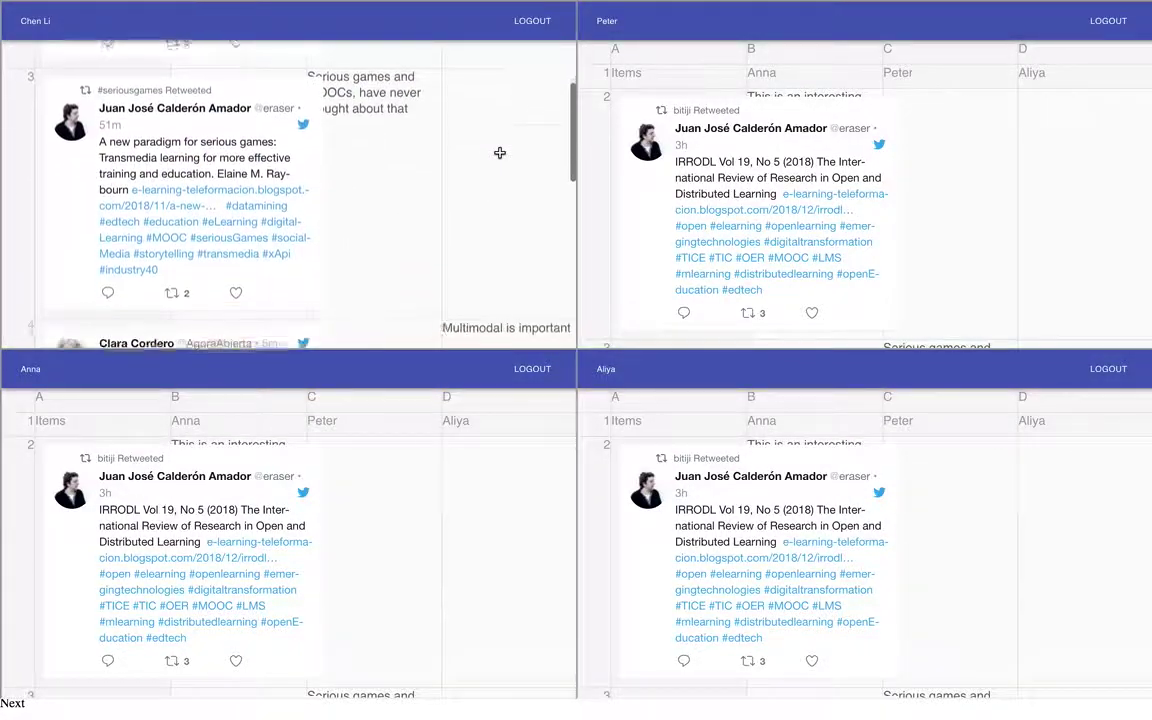
{"action": "scroll", "coordinate": [200, 291], "scroll_direction": "down", "scroll_amount": 2}
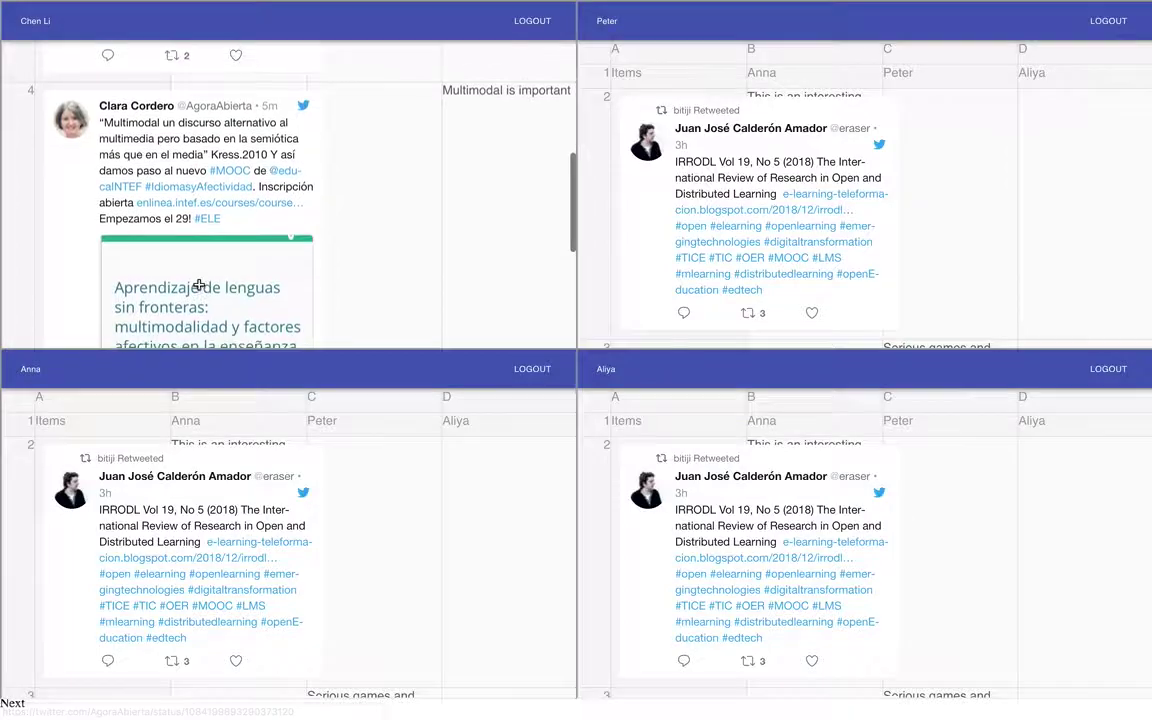
{"action": "scroll", "coordinate": [200, 291], "scroll_direction": "up", "scroll_amount": 6}
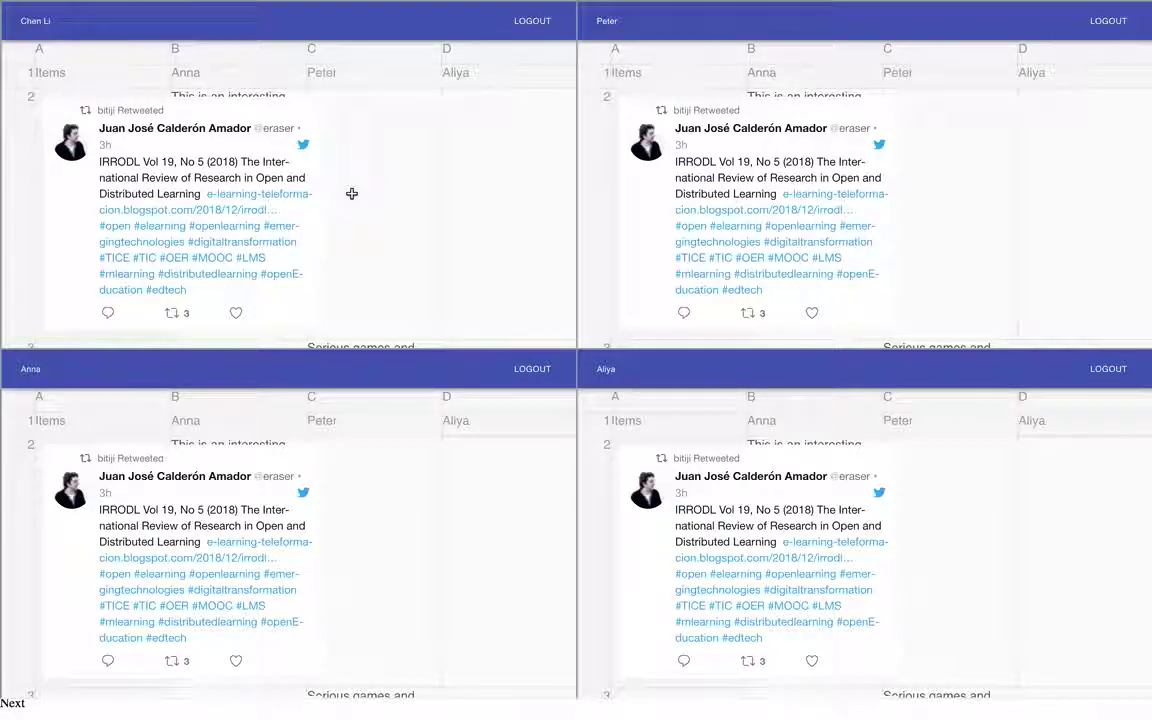
{"action": "scroll", "coordinate": [352, 193], "scroll_direction": "down", "scroll_amount": 3}
{"action": "scroll", "coordinate": [352, 193], "scroll_direction": "down", "scroll_amount": 2}
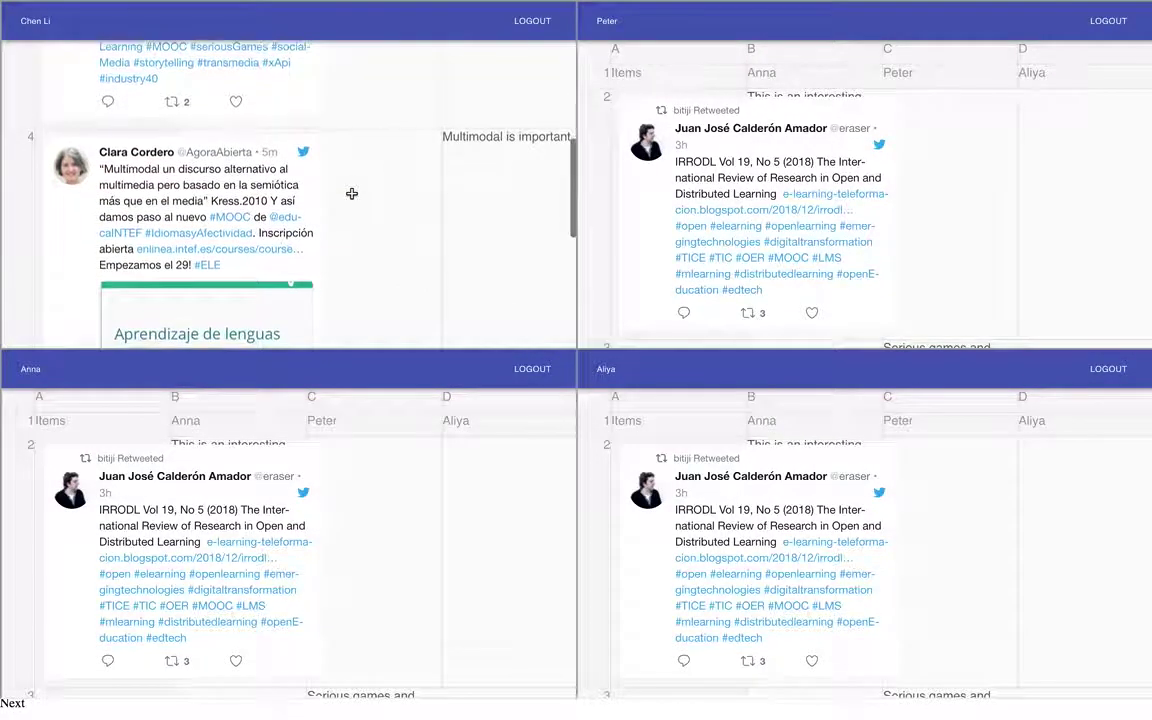
{"action": "scroll", "coordinate": [352, 193], "scroll_direction": "down", "scroll_amount": 1}
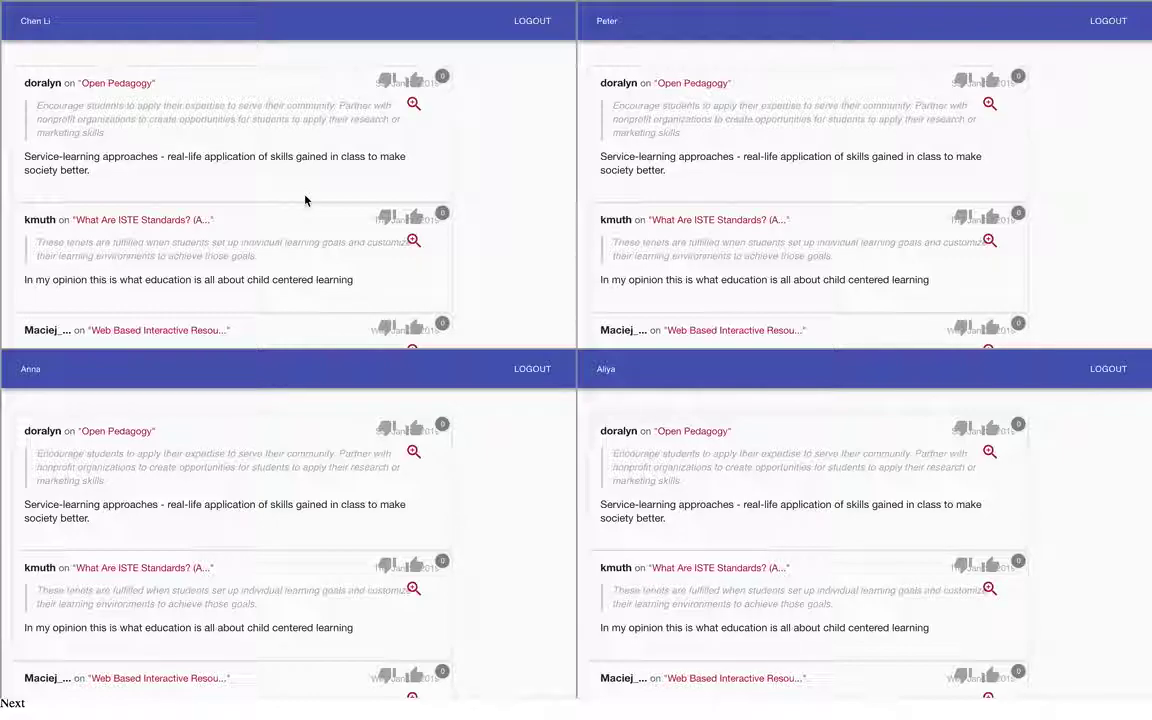
- Upvote the "Web Based Interactive Resou..." annotation in the first student's list
{"action": "scroll", "coordinate": [305, 200], "scroll_direction": "down", "scroll_amount": 2}
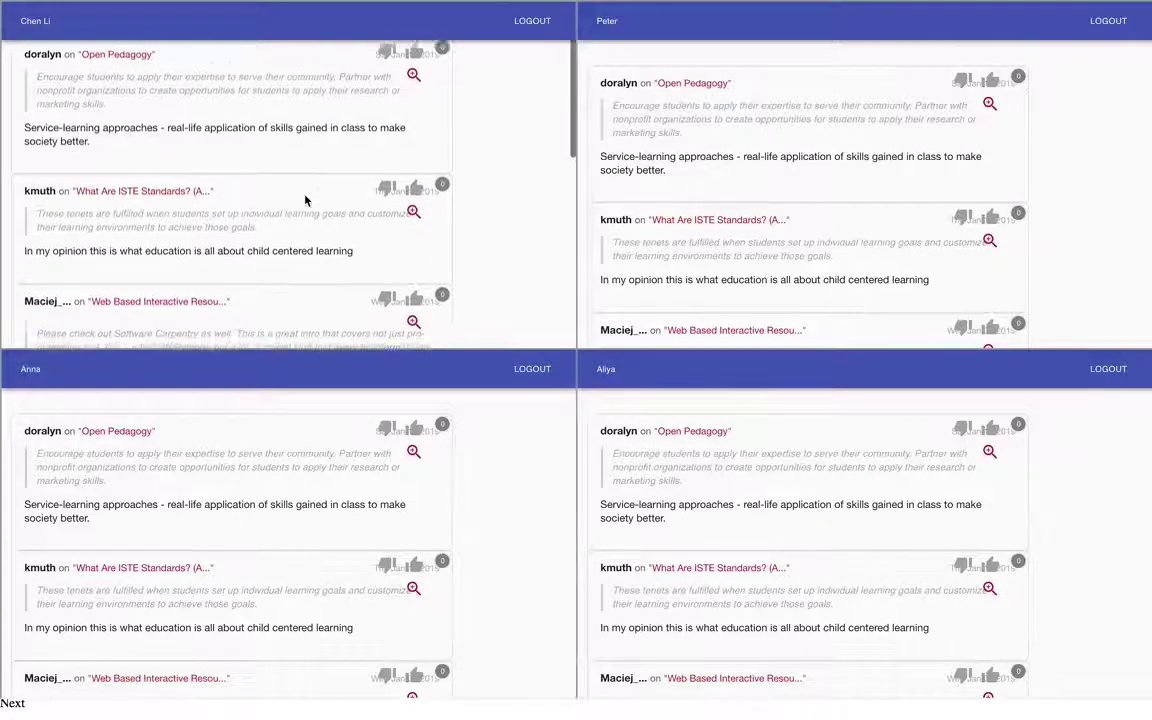
{"action": "scroll", "coordinate": [305, 200], "scroll_direction": "down", "scroll_amount": 2}
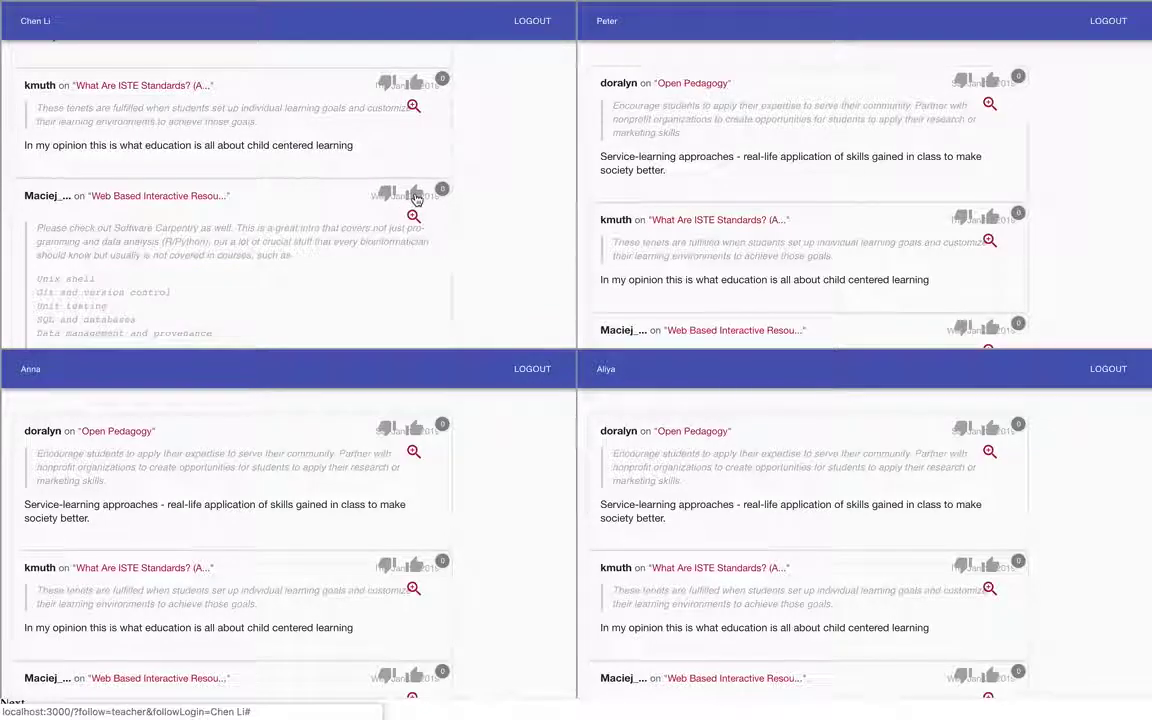
{"action": "left_click", "coordinate": [412, 196]}
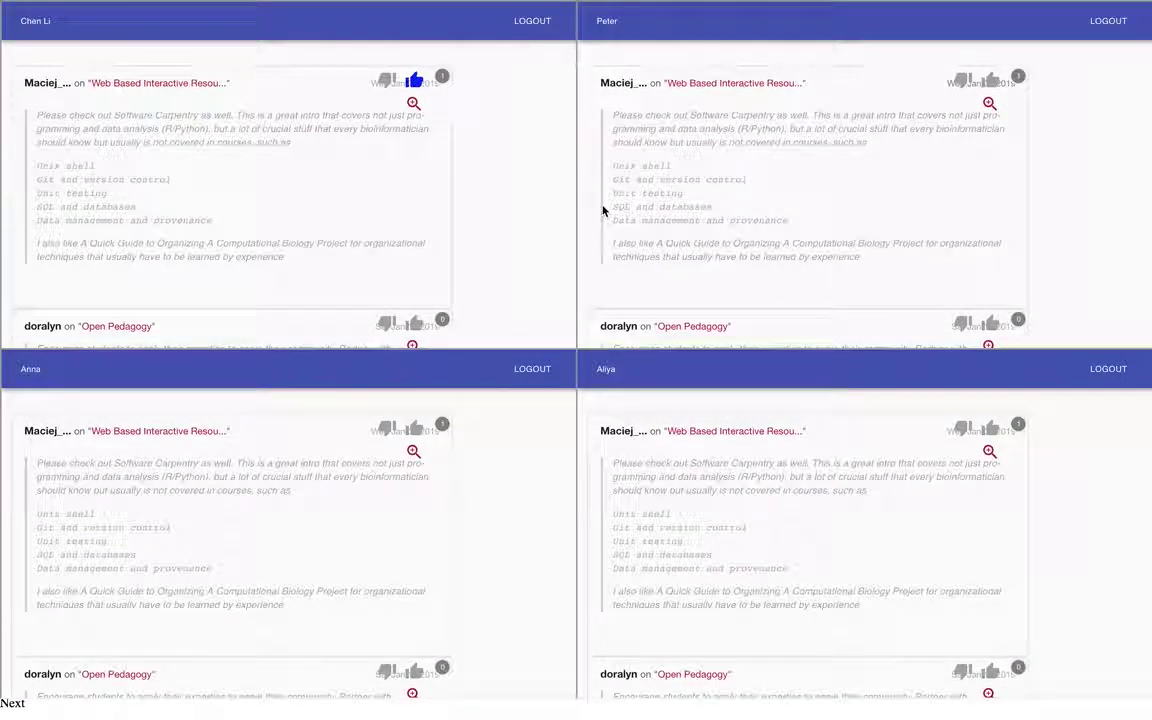
- Upvote the "Open Pedagogy" and "What Are ISTE Standards?" annotations for the second student, and advance all students to the annotation table
{"action": "scroll", "coordinate": [845, 280], "scroll_direction": "down", "scroll_amount": 2}
{"action": "scroll", "coordinate": [845, 280], "scroll_direction": "down", "scroll_amount": 2}
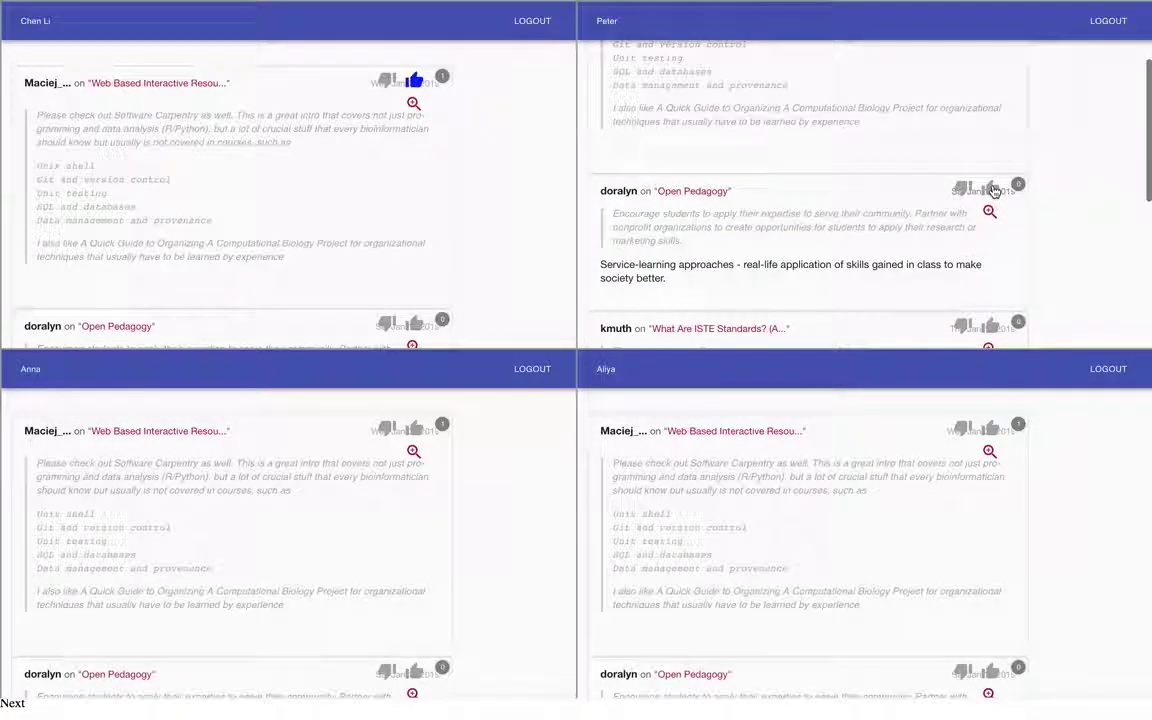
{"action": "left_click", "coordinate": [989, 185]}
{"action": "scroll", "coordinate": [932, 254], "scroll_direction": "down", "scroll_amount": 5}
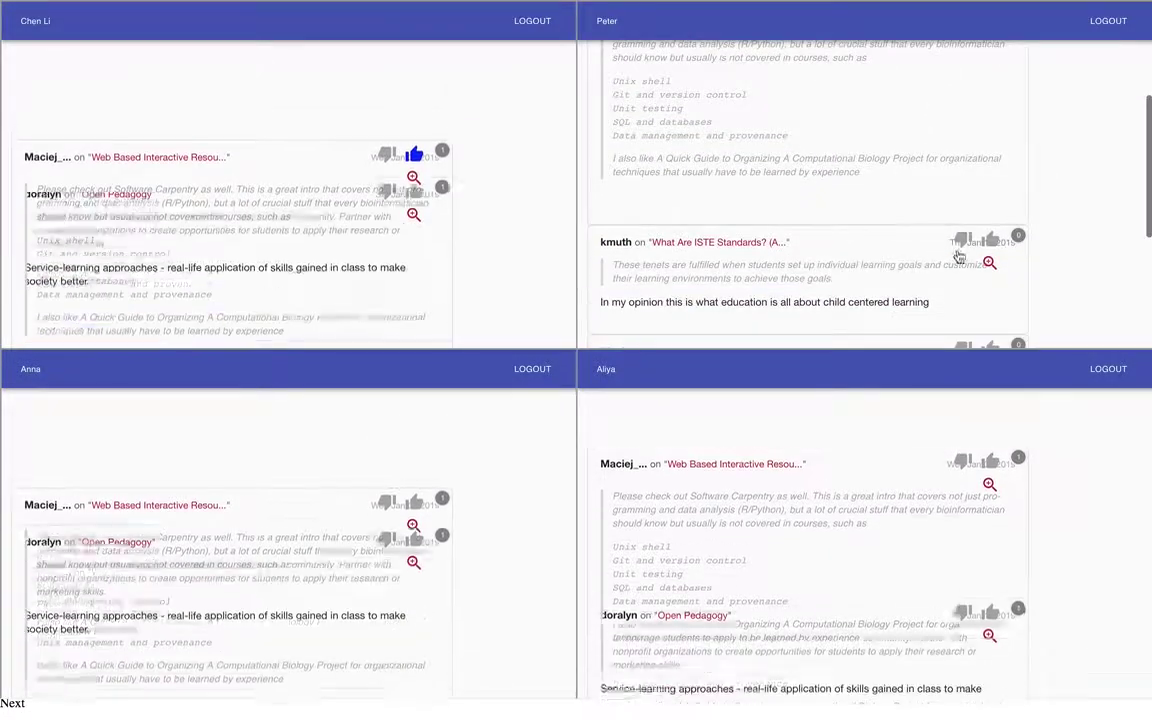
{"action": "left_click", "coordinate": [990, 240]}
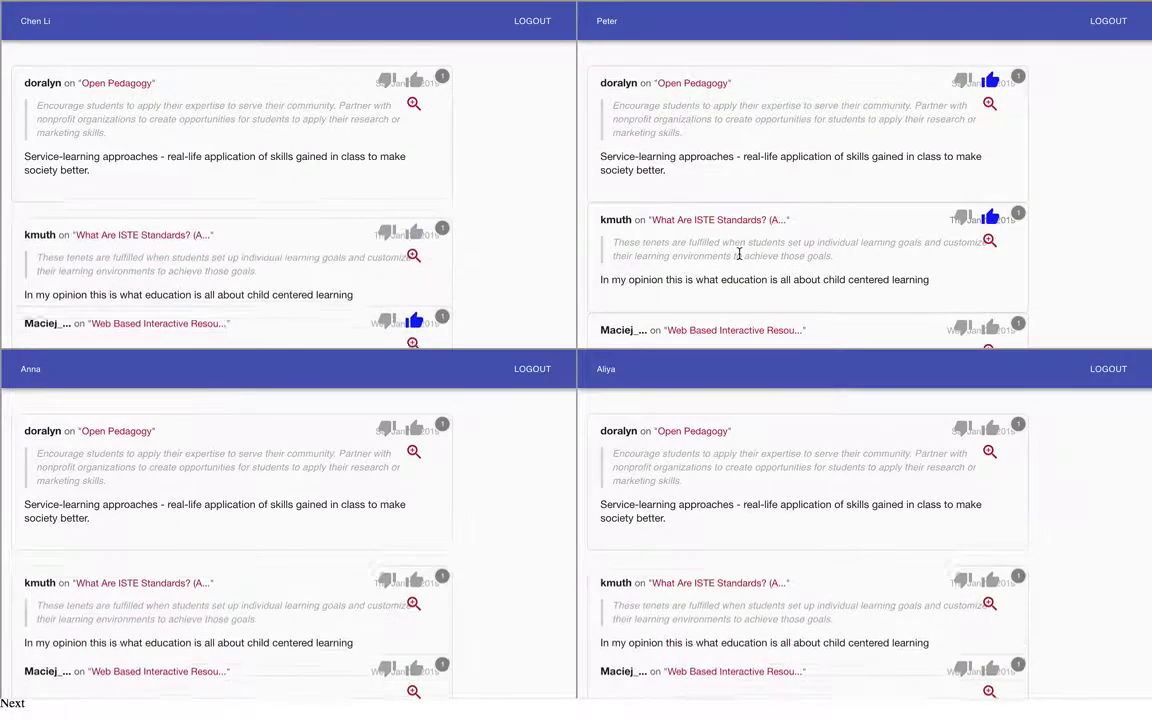
{"action": "left_click", "coordinate": [12, 703]}
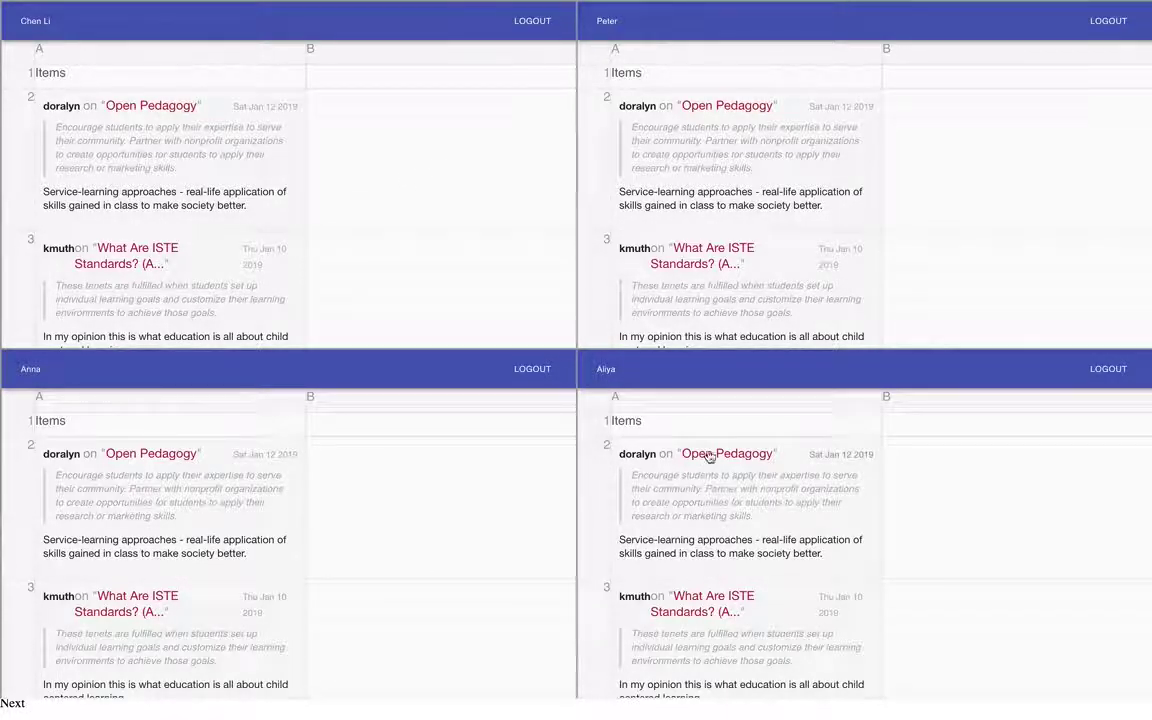
- Enter "open pedagogy" in B2 as the first student, and append "join the writing here" to the shared cell as the third student
{"action": "double_click", "coordinate": [352, 121]}
{"action": "type", "text": "o"}
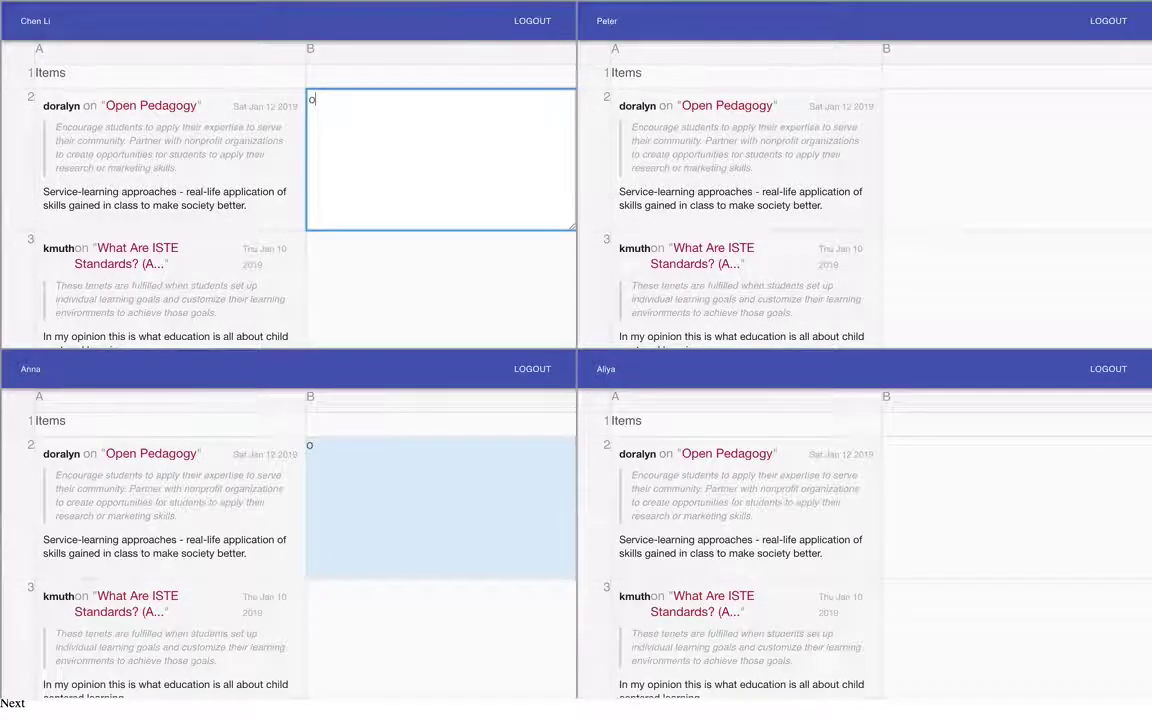
{"action": "type", "text": "pen pedago"}
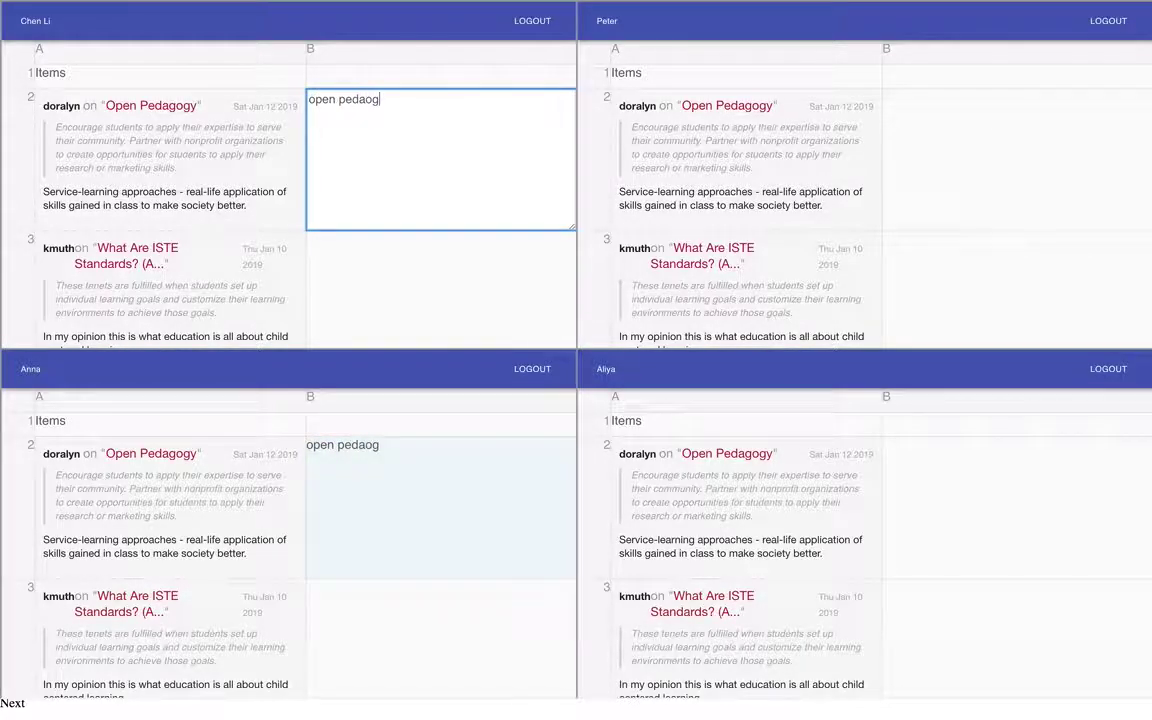
{"action": "type", "text": "gy"}
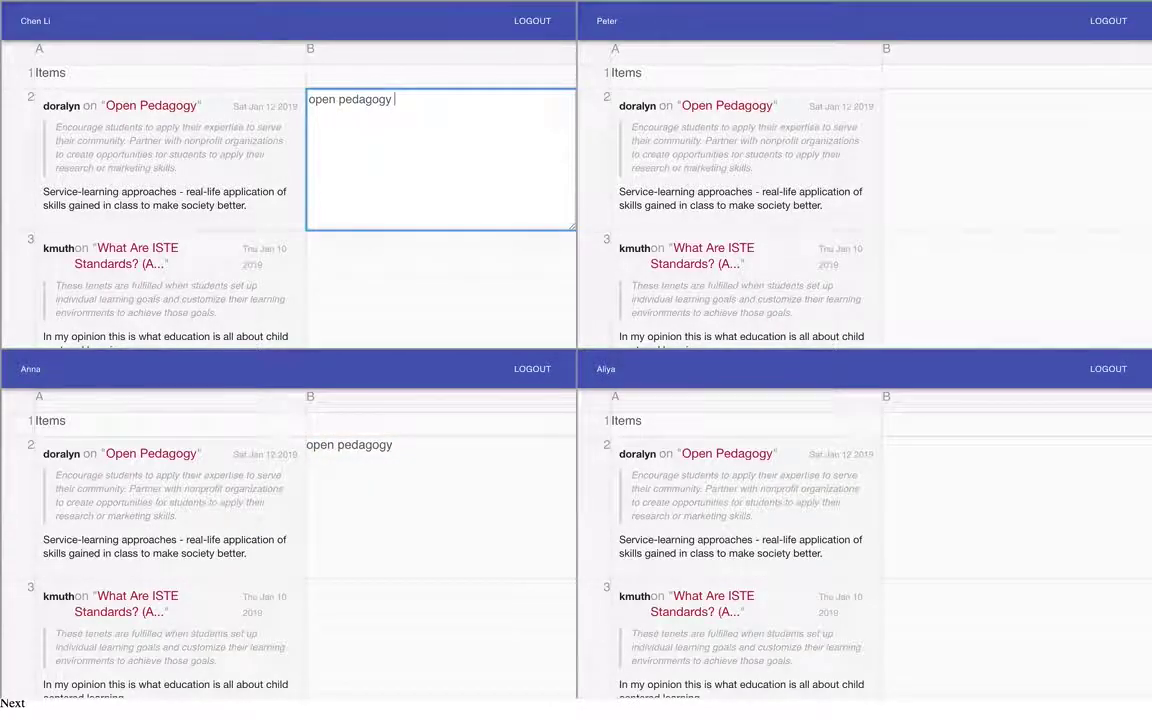
{"action": "double_click", "coordinate": [456, 455]}
{"action": "type", "text": "join the writing here"}
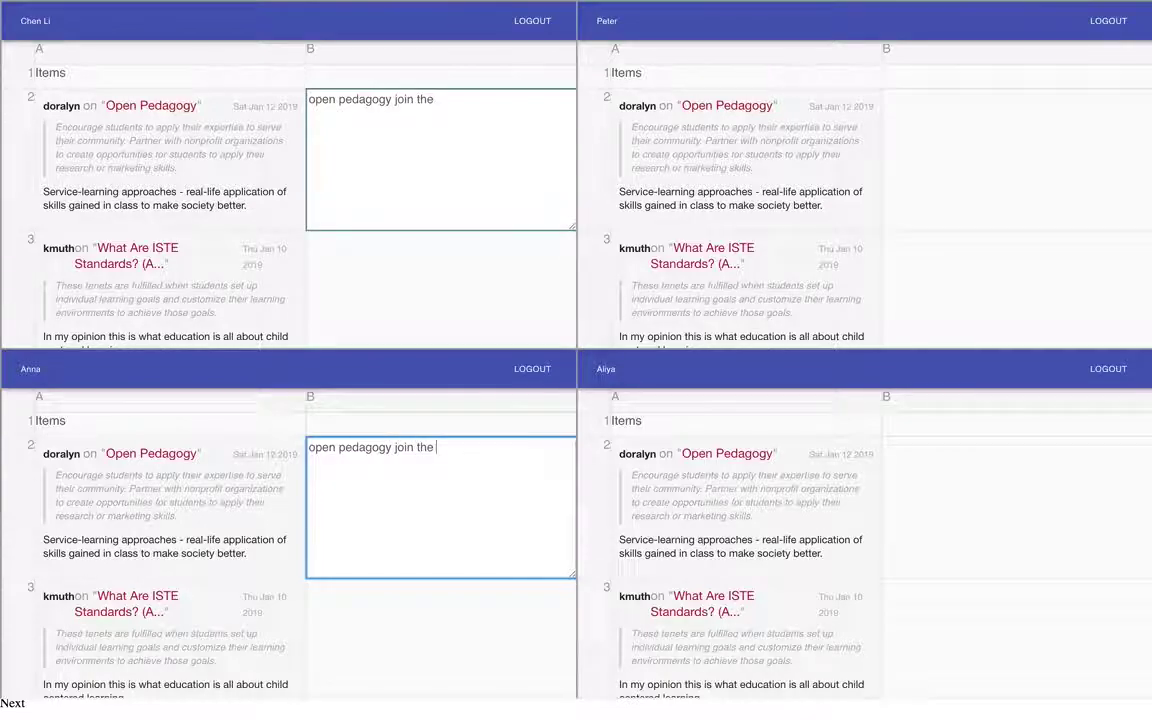
- Fill column B of the second student's table with "service-learning" for Open Pedagogy and "ISTE ???" for What Are ISTE Standards?
{"action": "double_click", "coordinate": [1009, 118]}
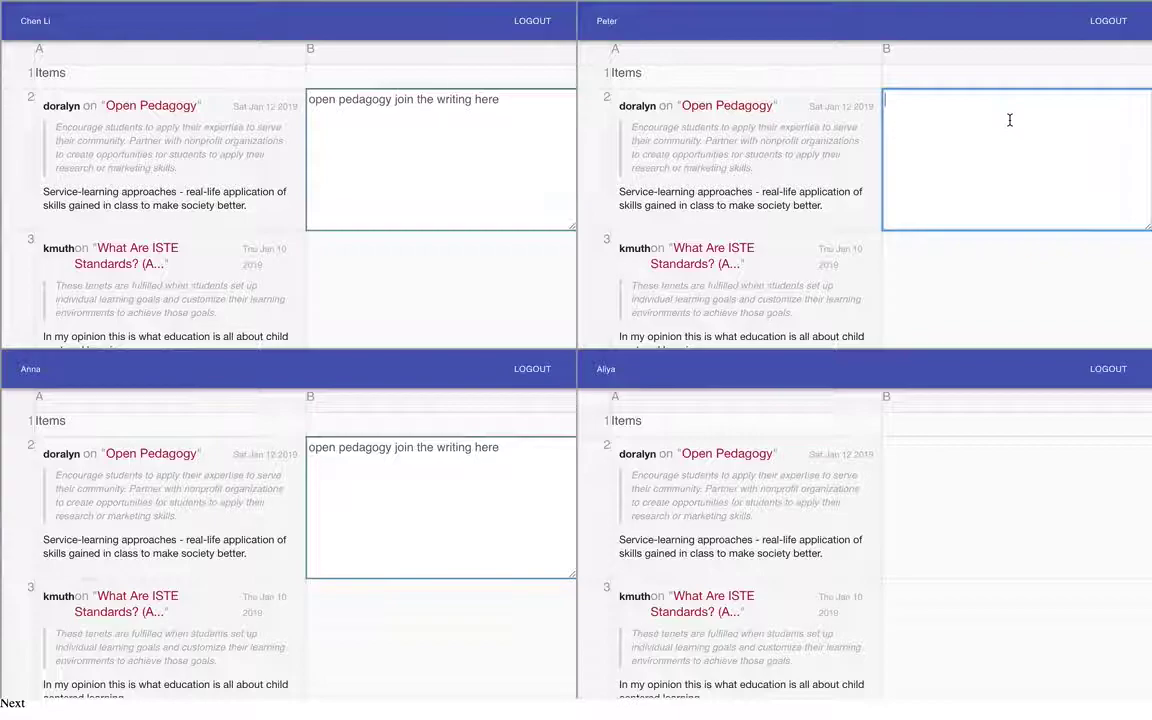
{"action": "type", "text": "se"}
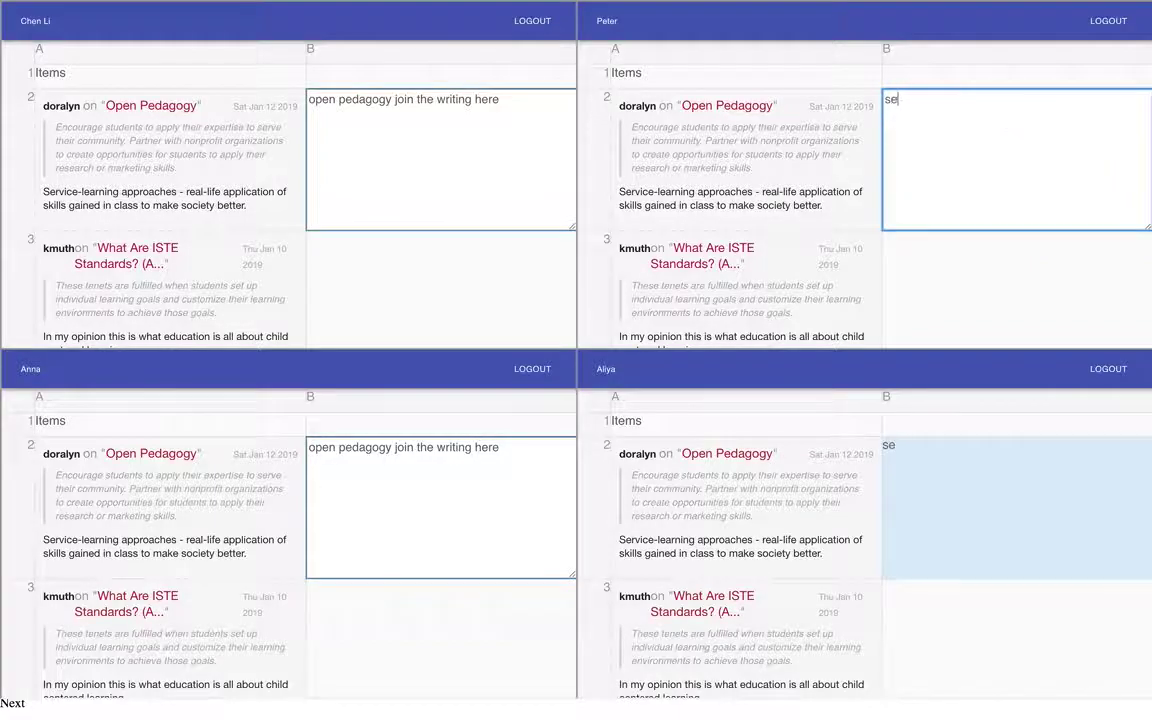
{"action": "type", "text": "rvice-learning"}
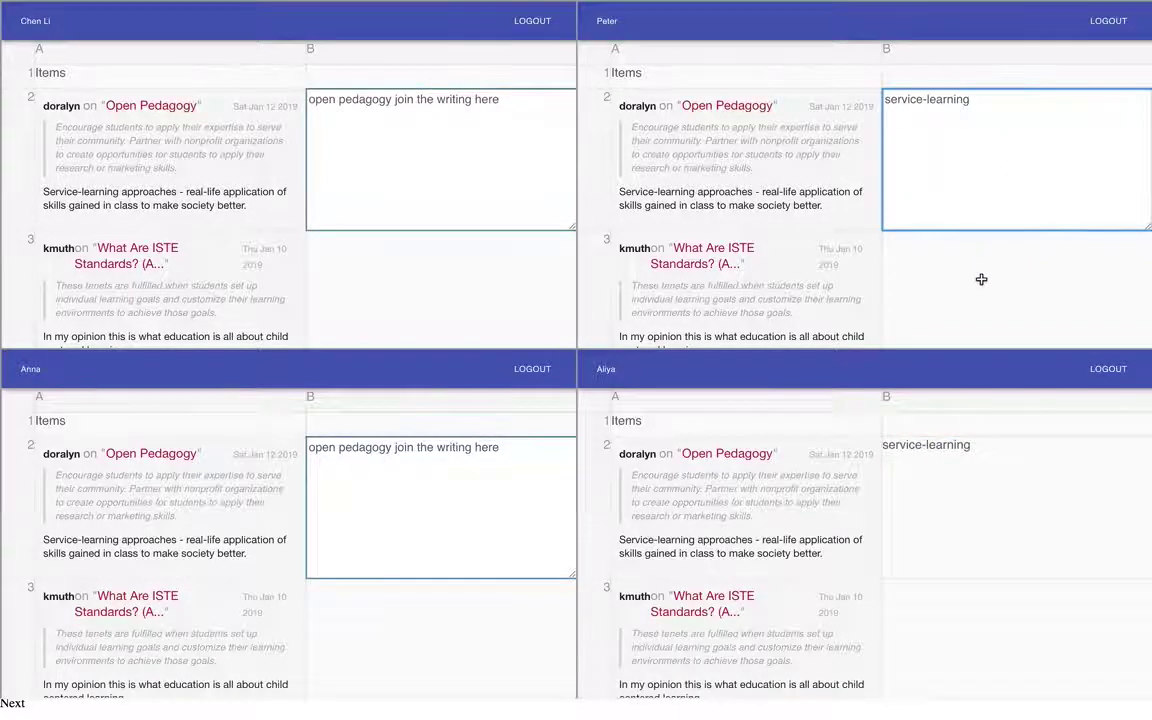
{"action": "double_click", "coordinate": [981, 280]}
{"action": "type", "text": "ISTE"}
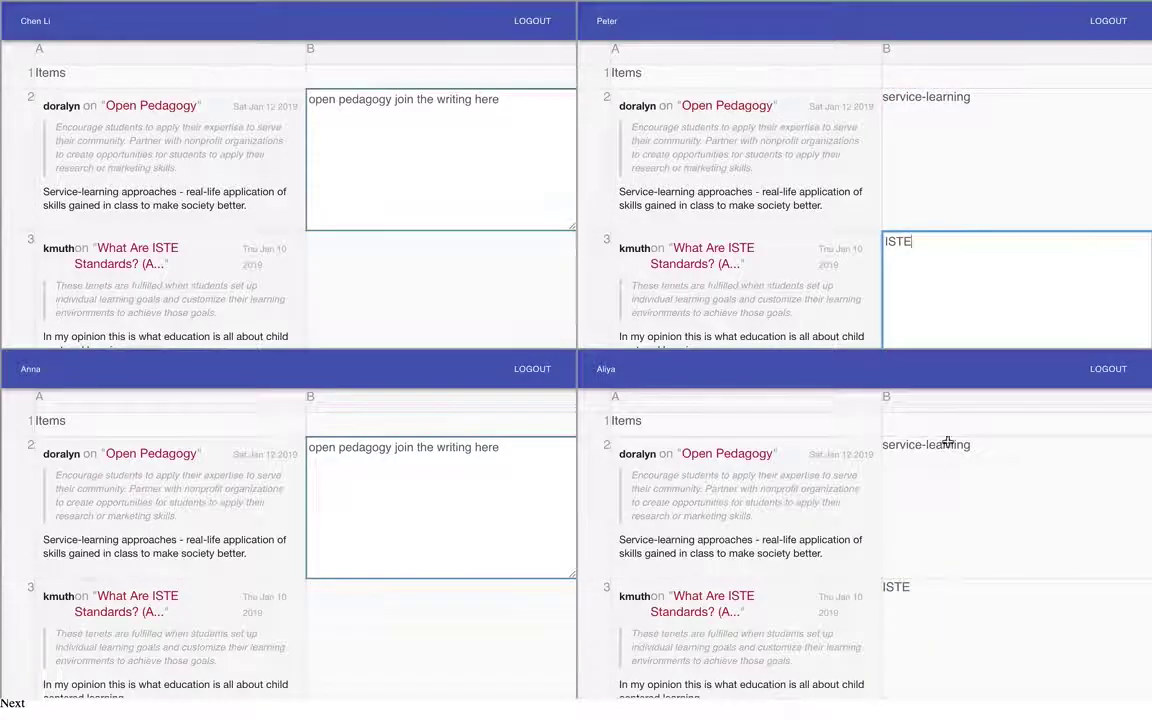
{"action": "type", "text": " ???"}
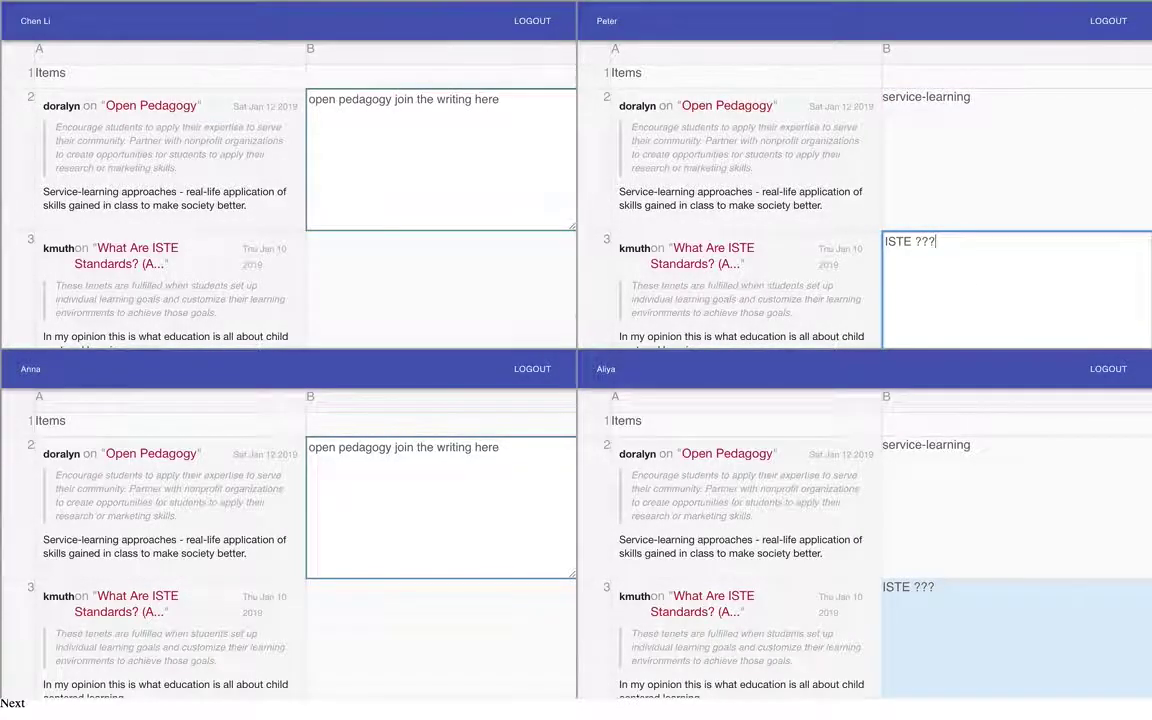
- Enter "fulfillment is good" for the ISTE Standards annotation as the first student, and advance all students to the combined group table
{"action": "double_click", "coordinate": [374, 269]}
{"action": "type", "text": "fulfill"}
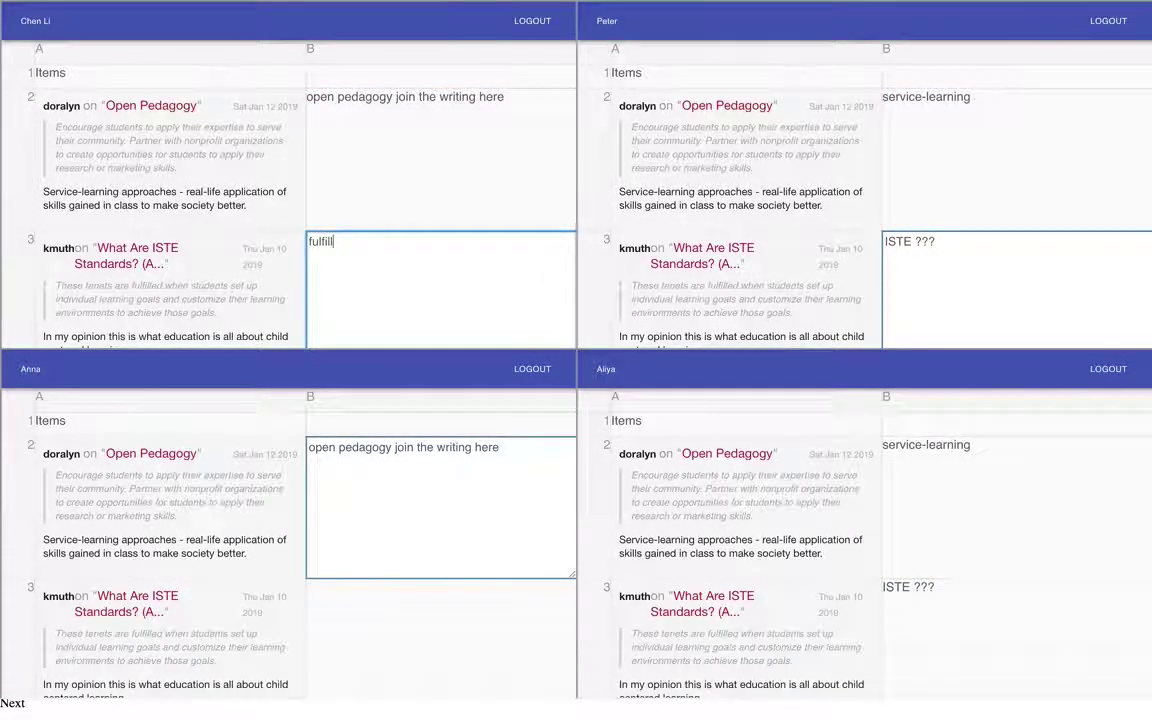
{"action": "type", "text": "ment is good"}
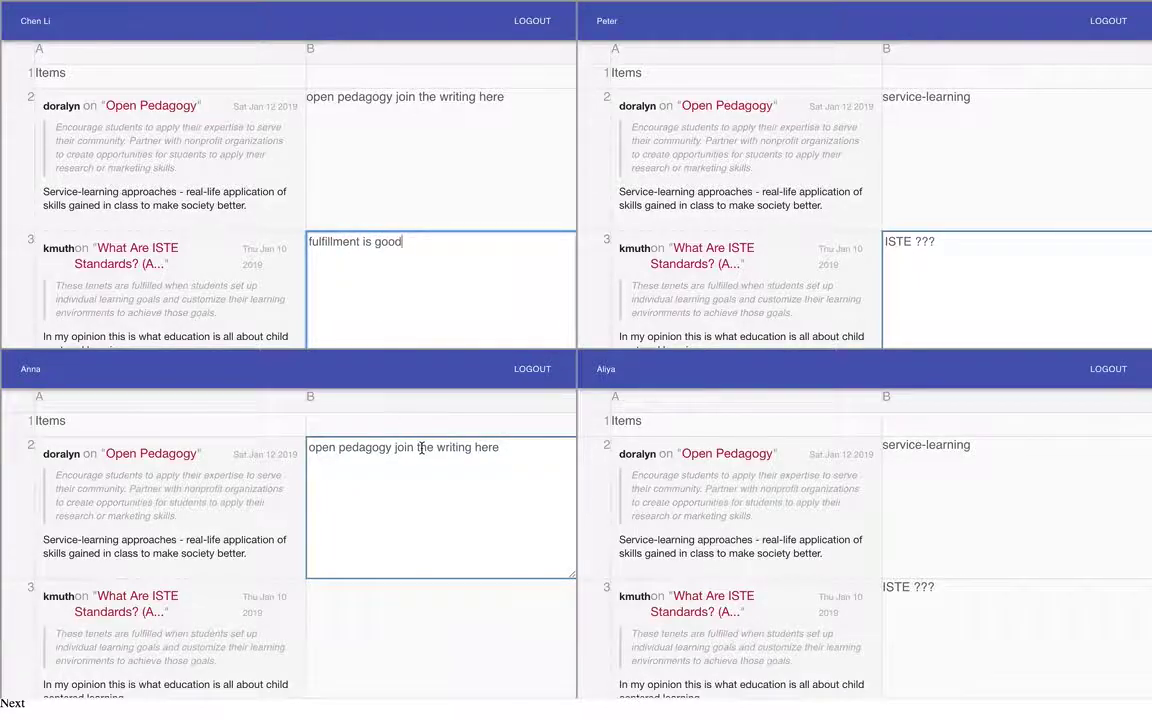
{"action": "left_click", "coordinate": [383, 628]}
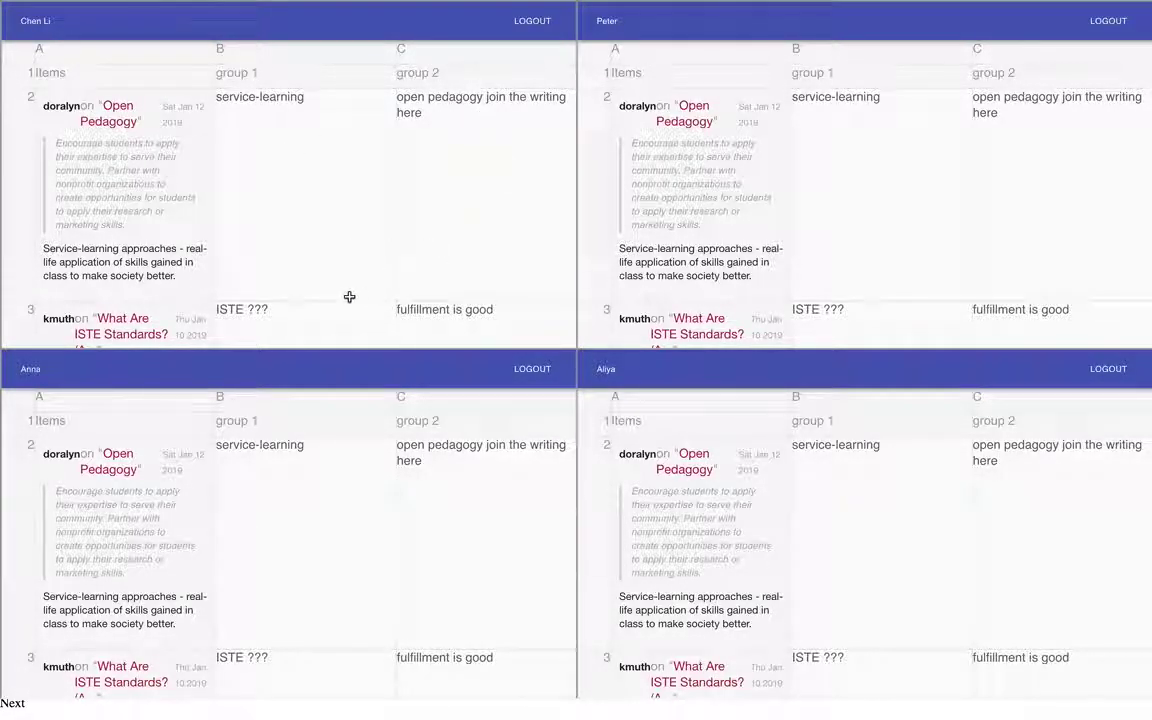
{"action": "scroll", "coordinate": [349, 297], "scroll_direction": "down", "scroll_amount": 5}
{"action": "scroll", "coordinate": [349, 297], "scroll_direction": "up", "scroll_amount": 5}
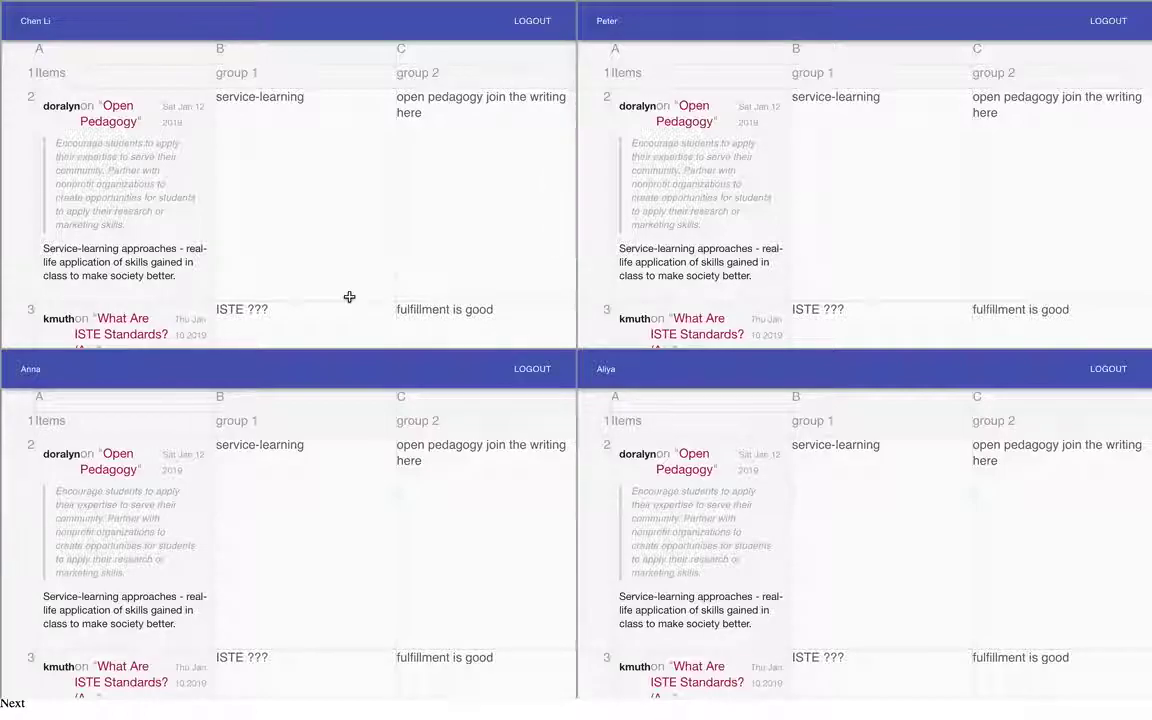